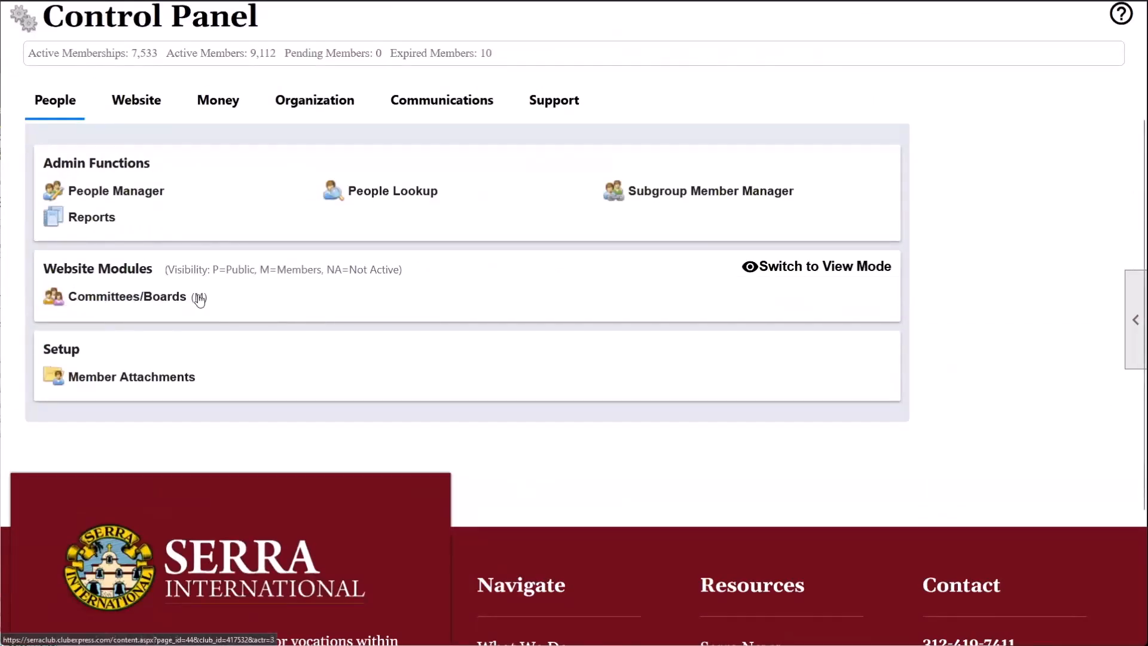
- Open the Committees/Boards administration and display the member list of the Chicago Board
left_click(155, 296)
scroll(172, 305, "down", 1)
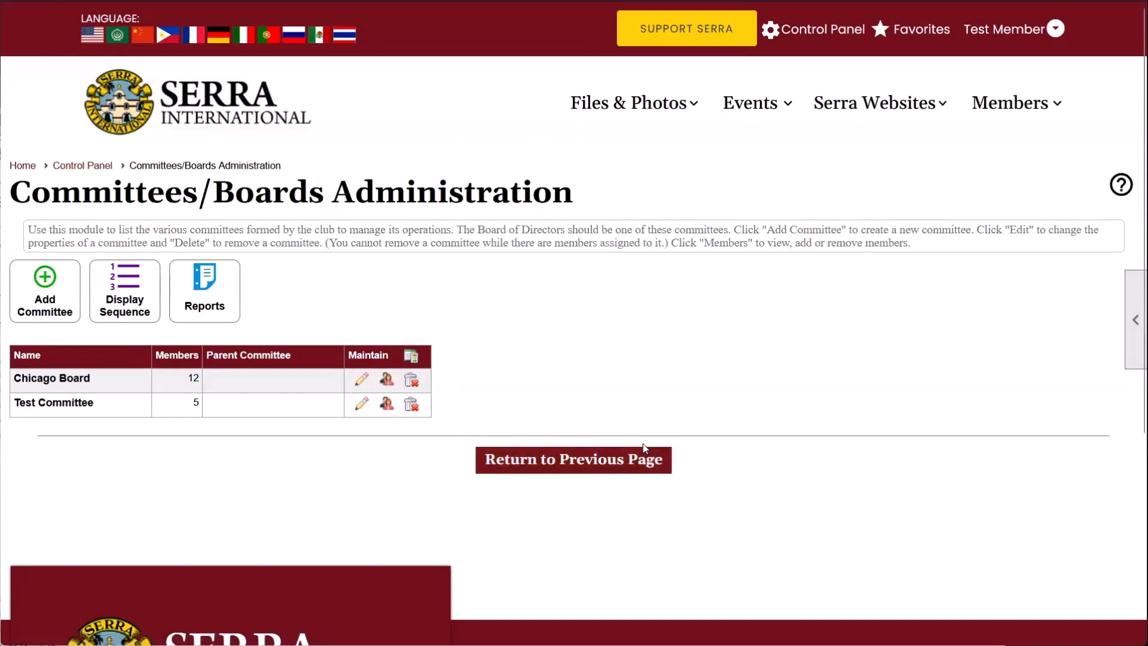
left_click_drag(20, 405, 78, 379)
left_click(103, 407)
left_click(39, 380)
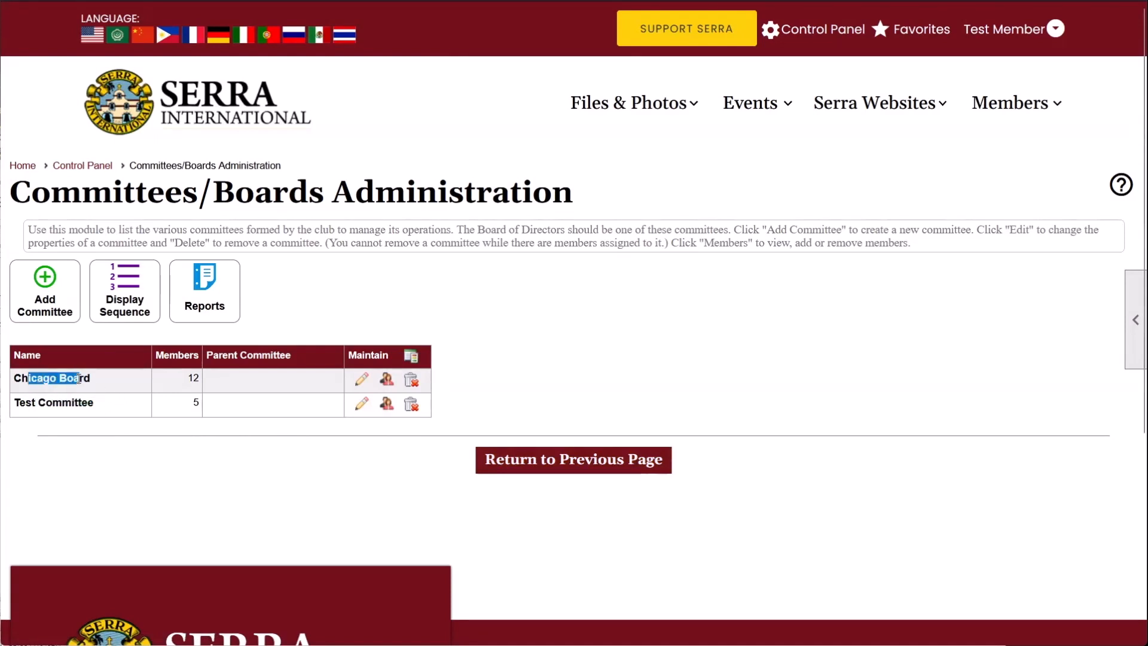
left_click(78, 379)
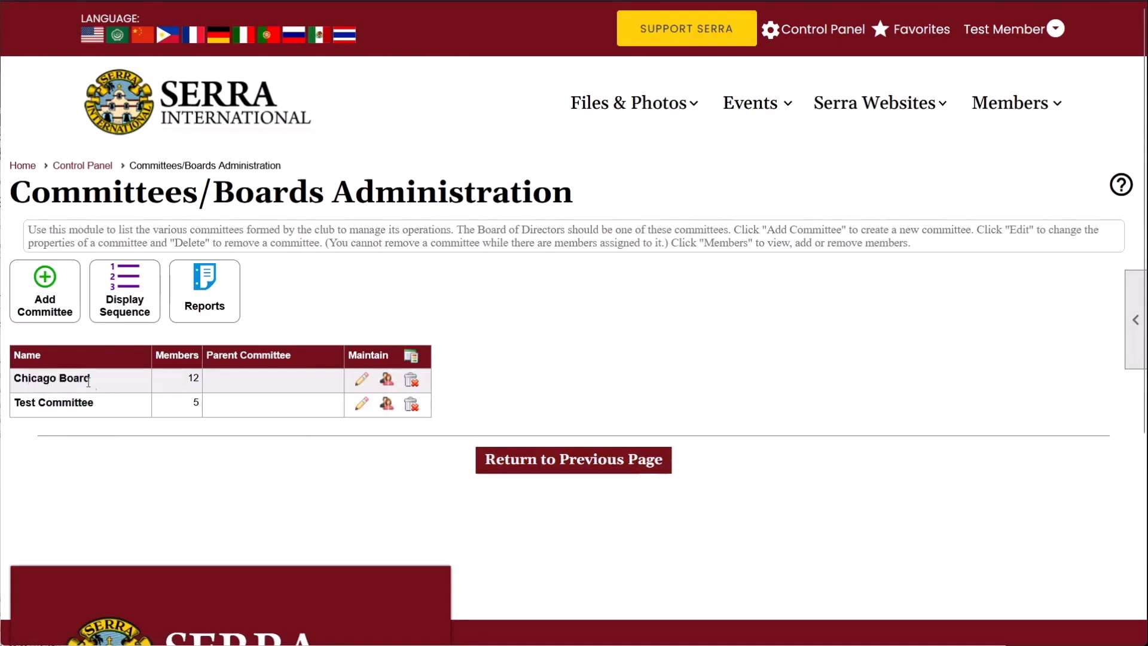
left_click(386, 384)
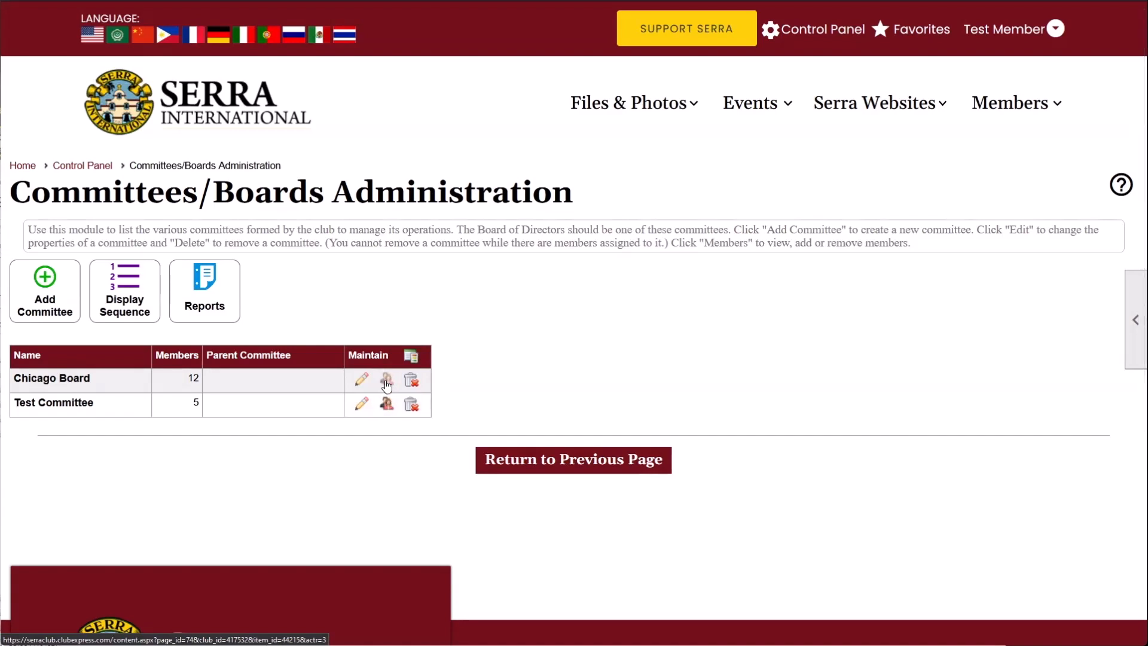
scroll(356, 406, "down", 2)
scroll(356, 407, "down", 2)
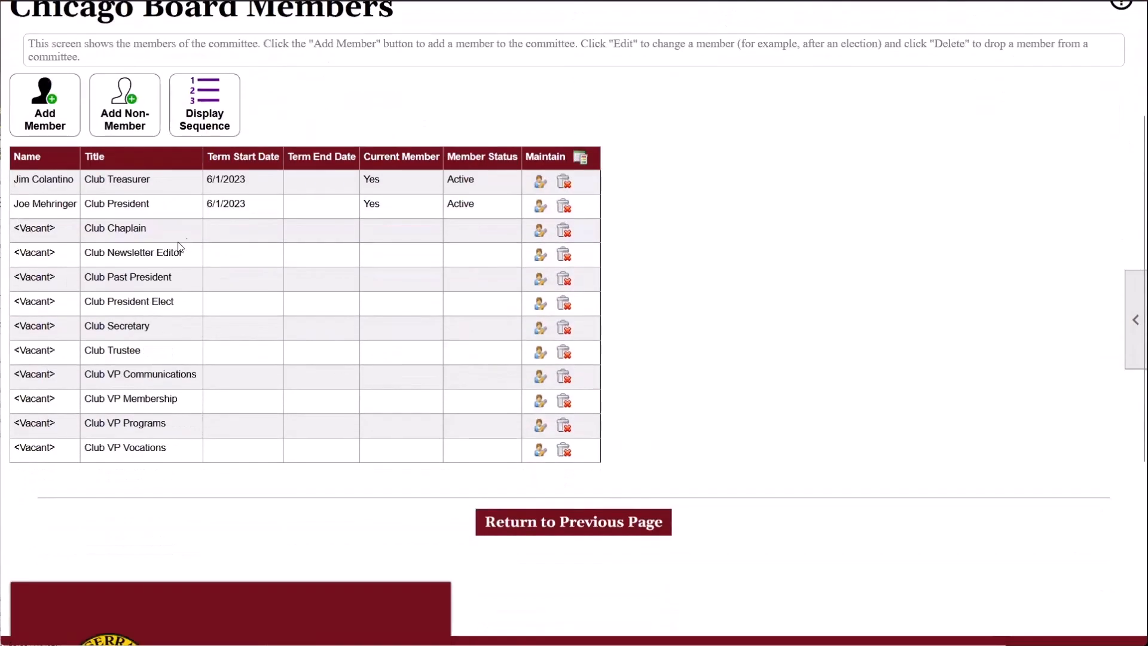
- Examine the Club Treasurer row together with the term start and term end date columns of the board list
left_click_drag(206, 178, 357, 158)
left_click(264, 184)
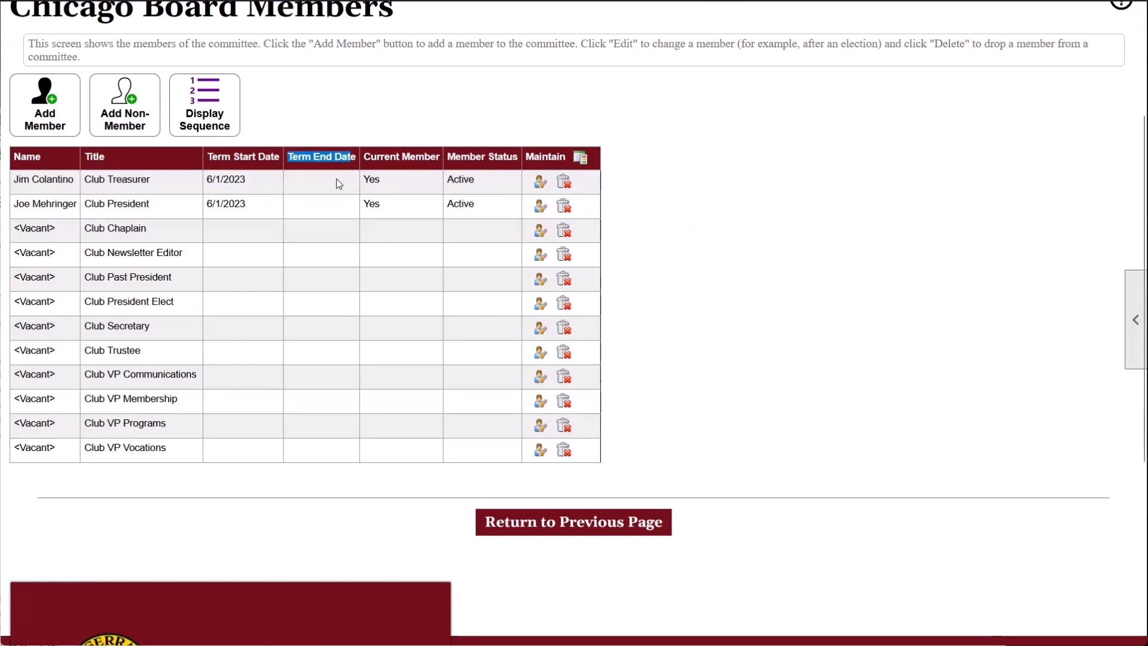
left_click(291, 160)
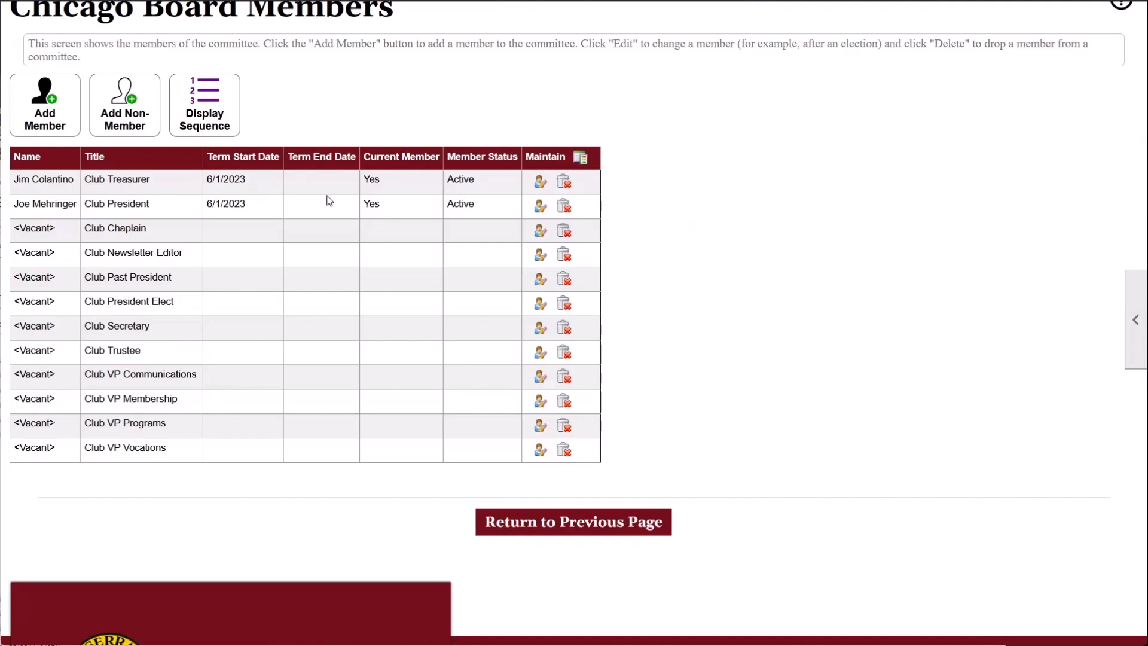
left_click_drag(122, 181, 32, 188)
left_click(148, 181)
left_click_drag(149, 182, 107, 186)
left_click(315, 182)
left_click_drag(348, 158, 302, 158)
left_click(327, 184)
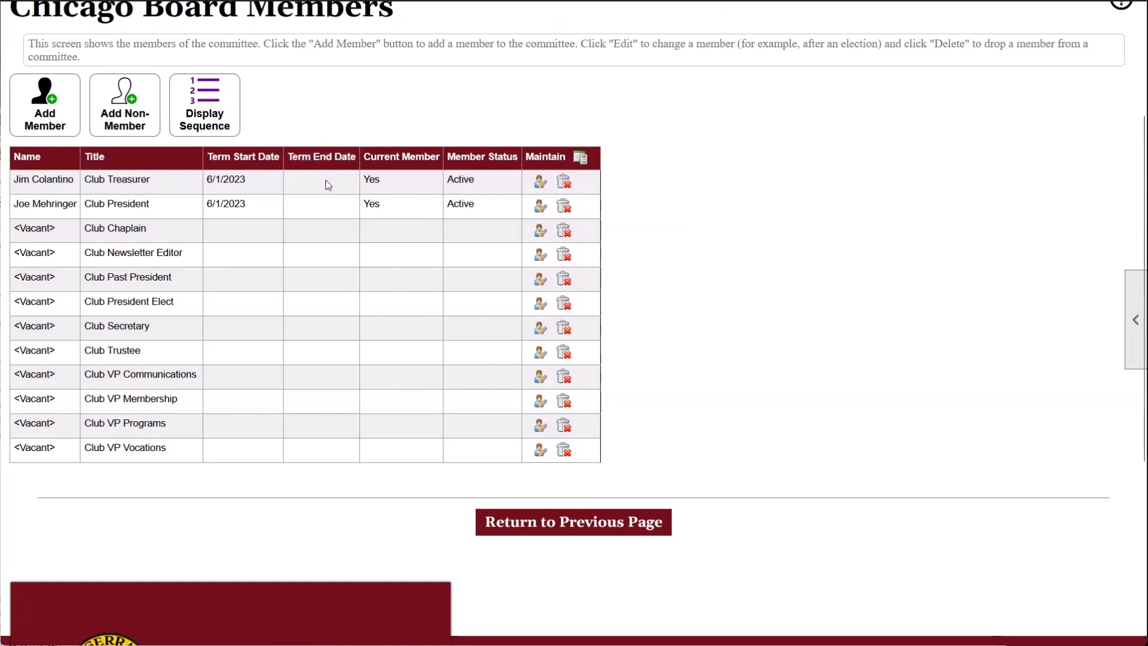
left_click_drag(99, 188, 20, 192)
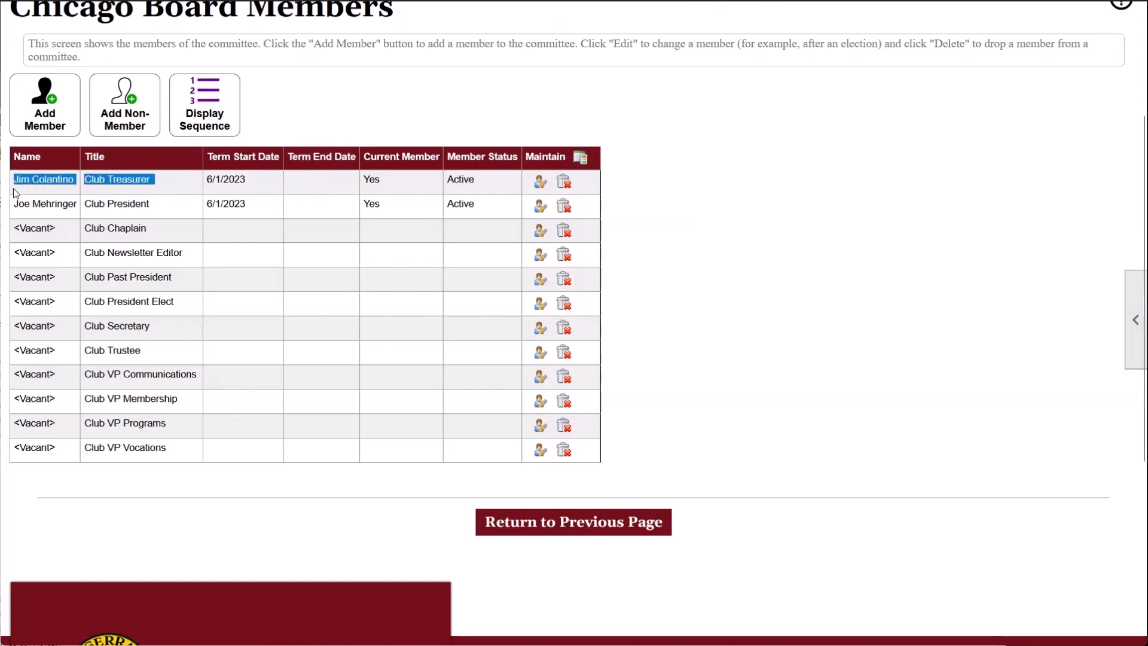
left_click(65, 184)
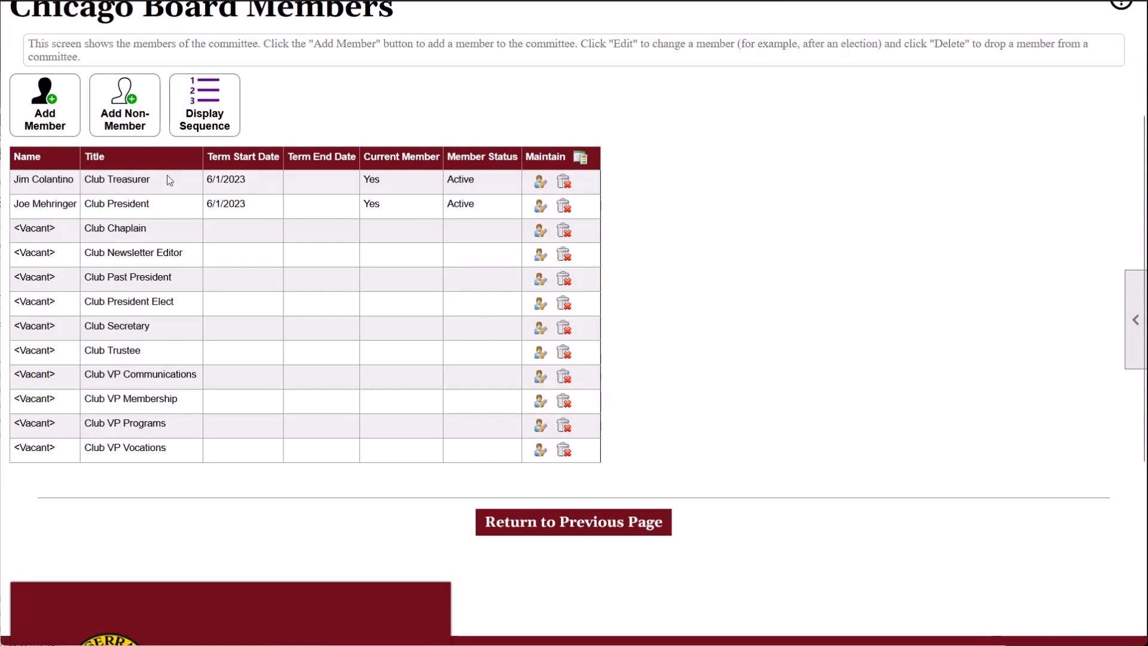
triple_click(22, 182)
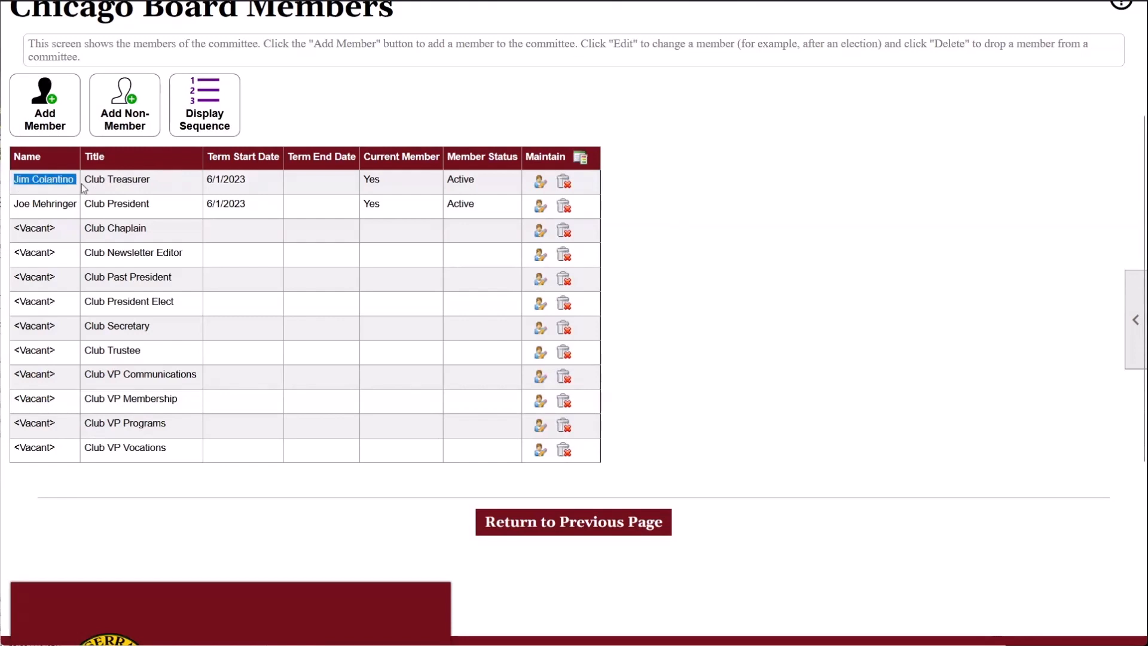
left_click(96, 189)
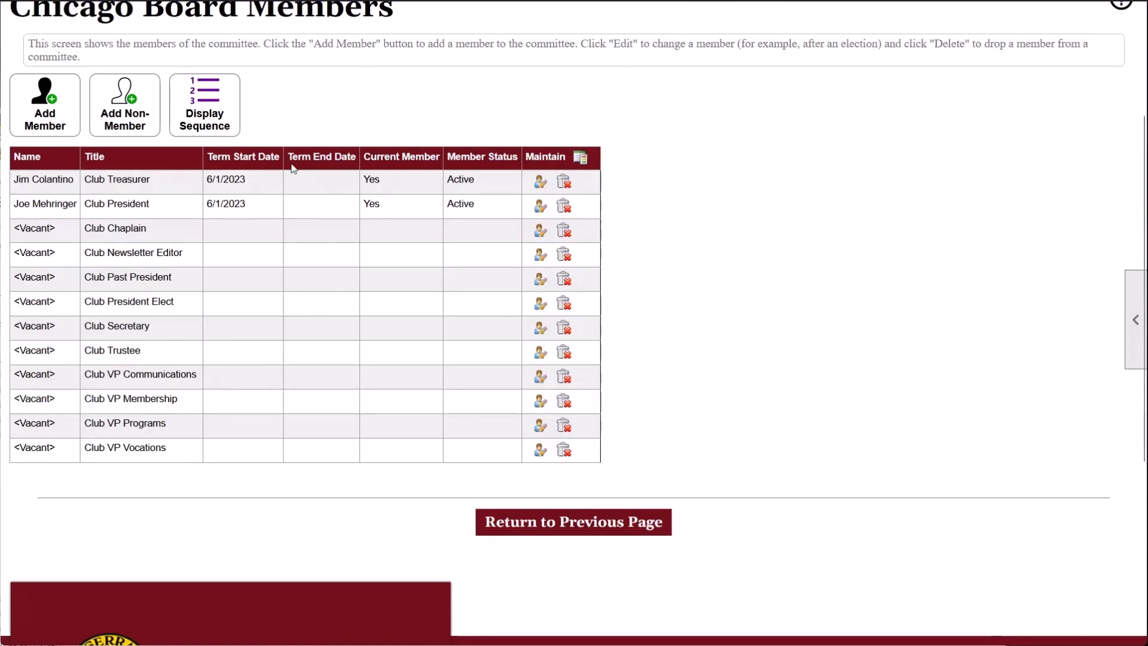
left_click_drag(288, 159, 350, 158)
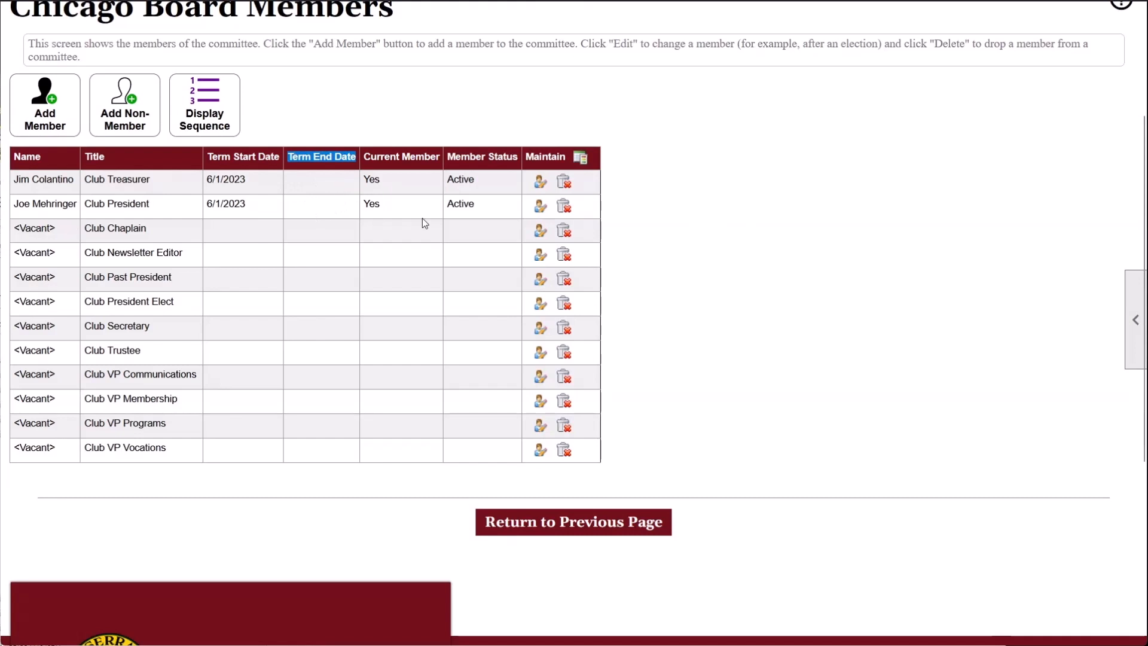
- Edit the vacant Club Chaplain position and assign the member found by searching for "clubex"
left_click(541, 236)
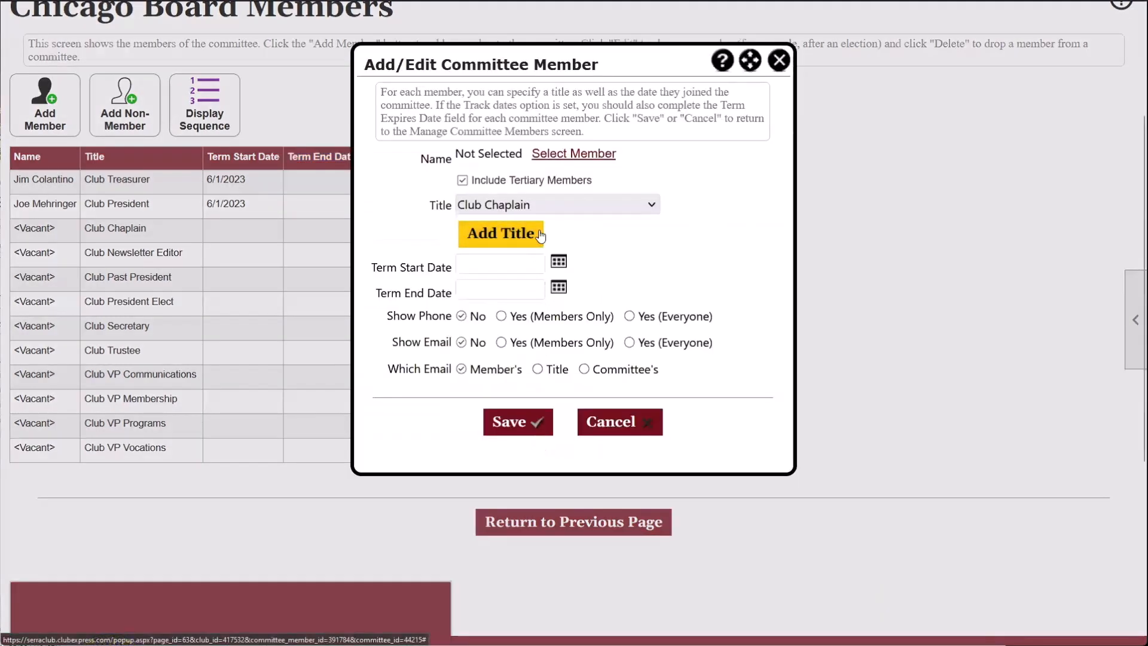
left_click(569, 155)
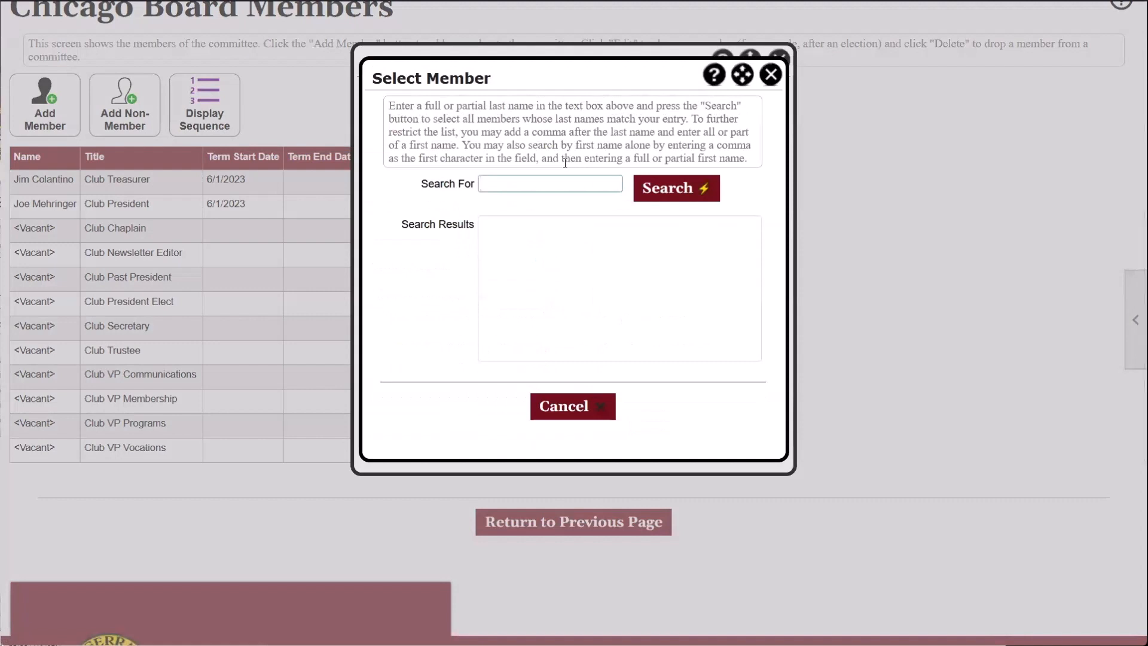
type("clubex")
key("Return")
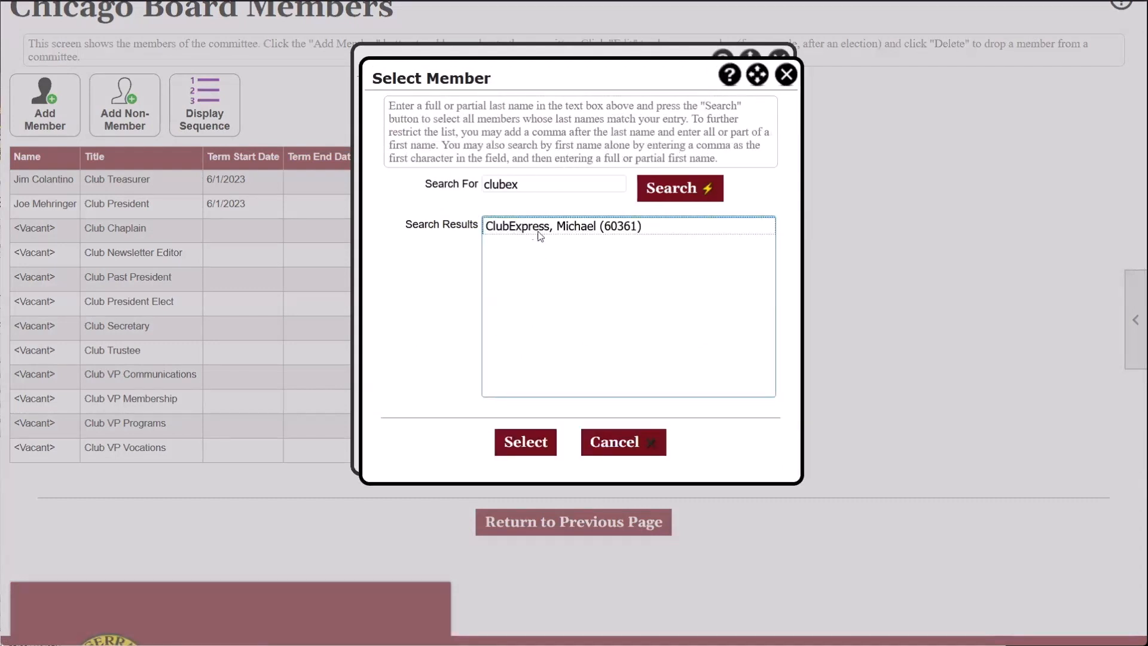
left_click(561, 230)
double_click(560, 230)
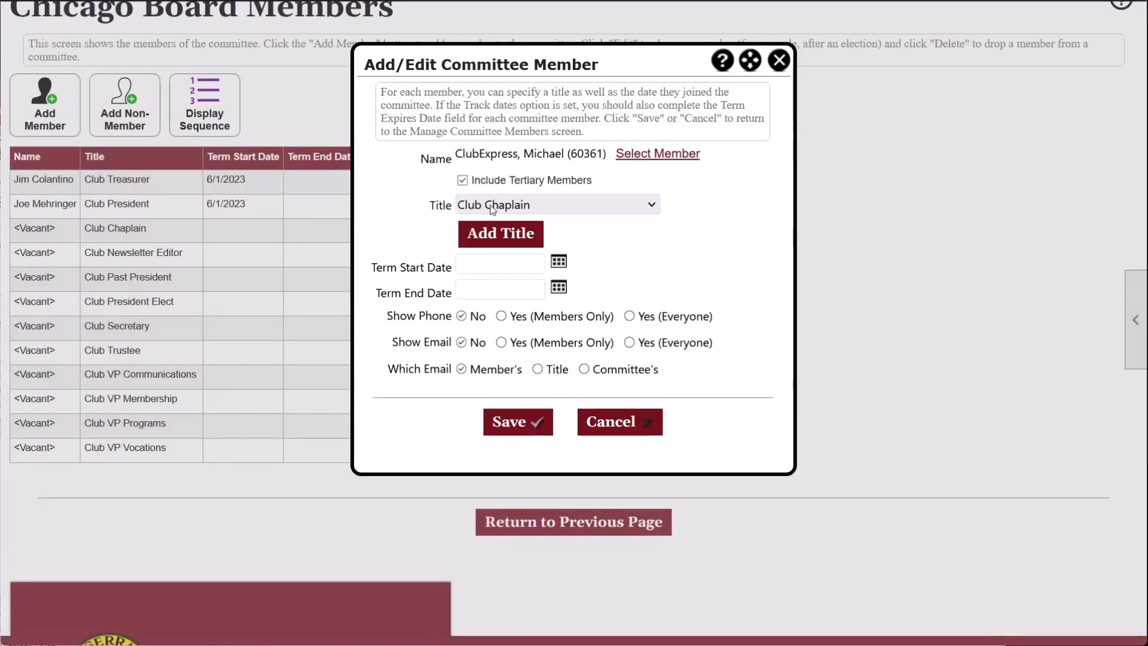
- Set the Club Chaplain's term start date to 04/25/2024, leave the term end date blank, and save the entry
scroll(519, 258, "down", 2)
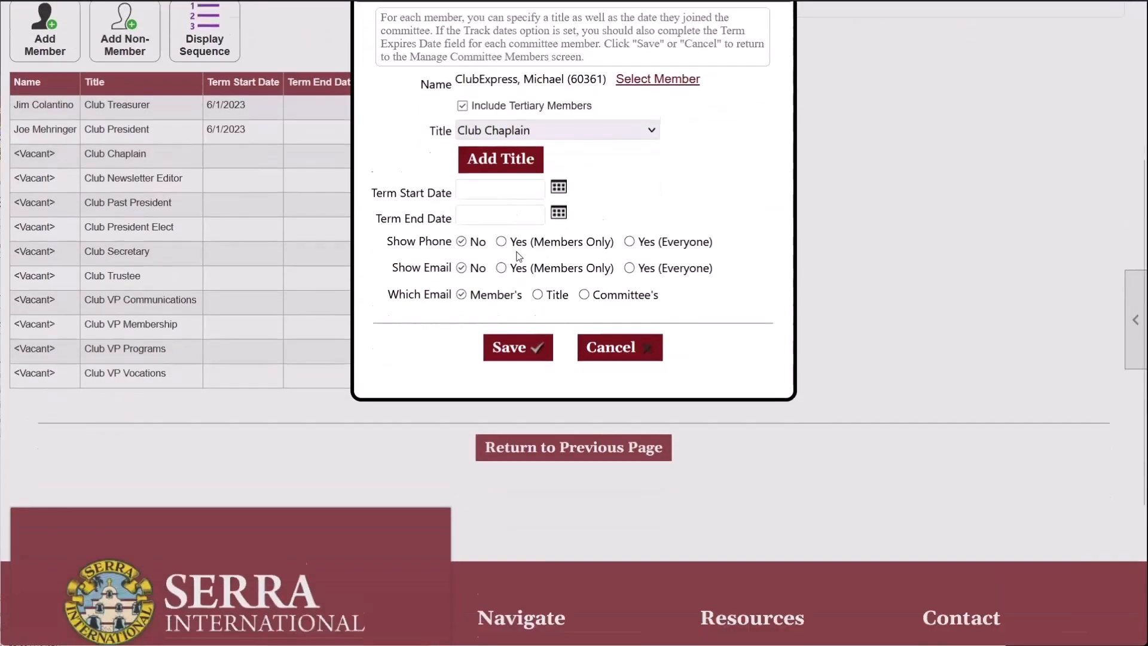
left_click(558, 171)
left_click(572, 290)
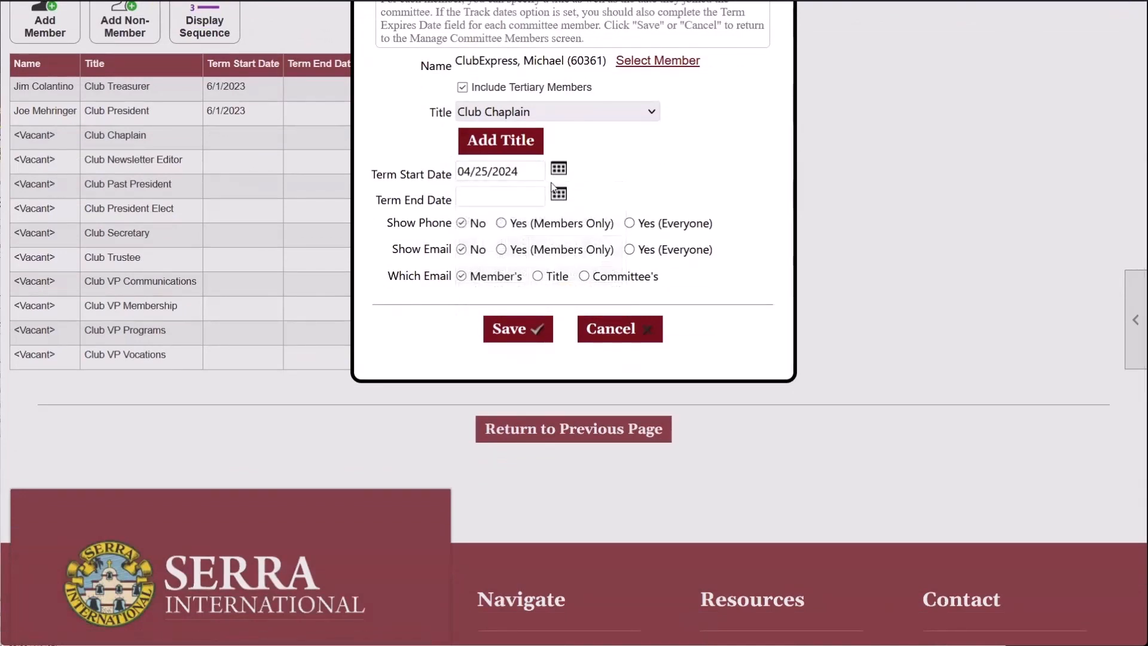
left_click_drag(366, 210, 468, 198)
left_click(577, 204)
left_click(512, 348)
scroll(510, 344, "down", 3)
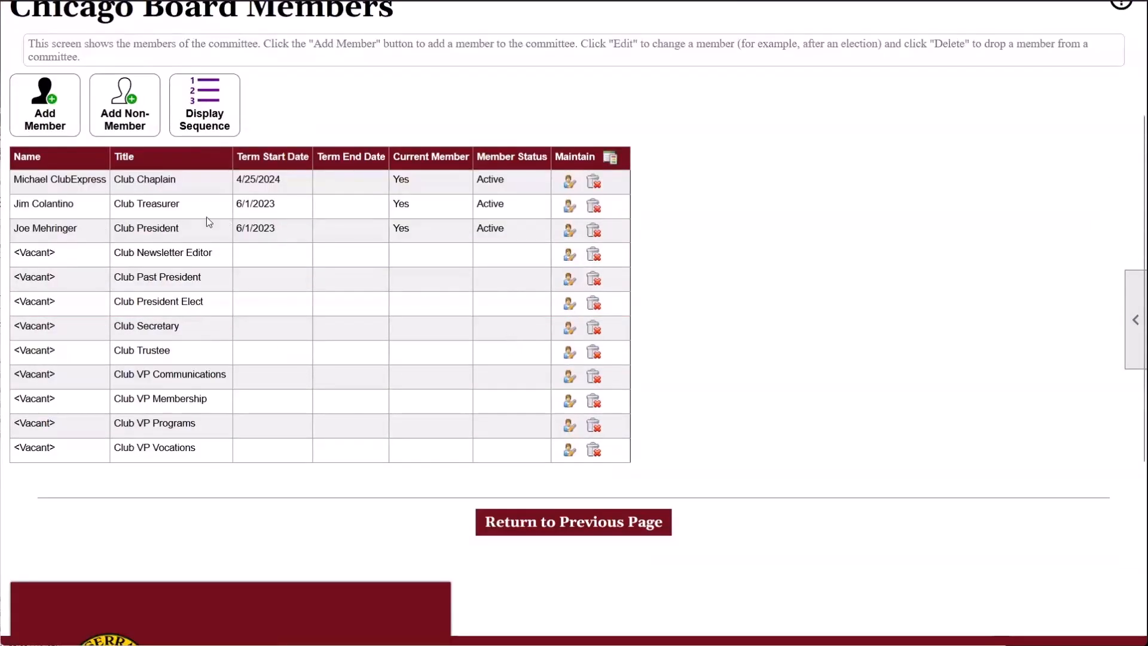
- Review the member name, title and term dates in the saved Club Chaplain row
left_click_drag(14, 180, 297, 180)
left_click(168, 180)
left_click(293, 181)
double_click(292, 181)
left_click(365, 189)
left_click_drag(198, 191, 116, 196)
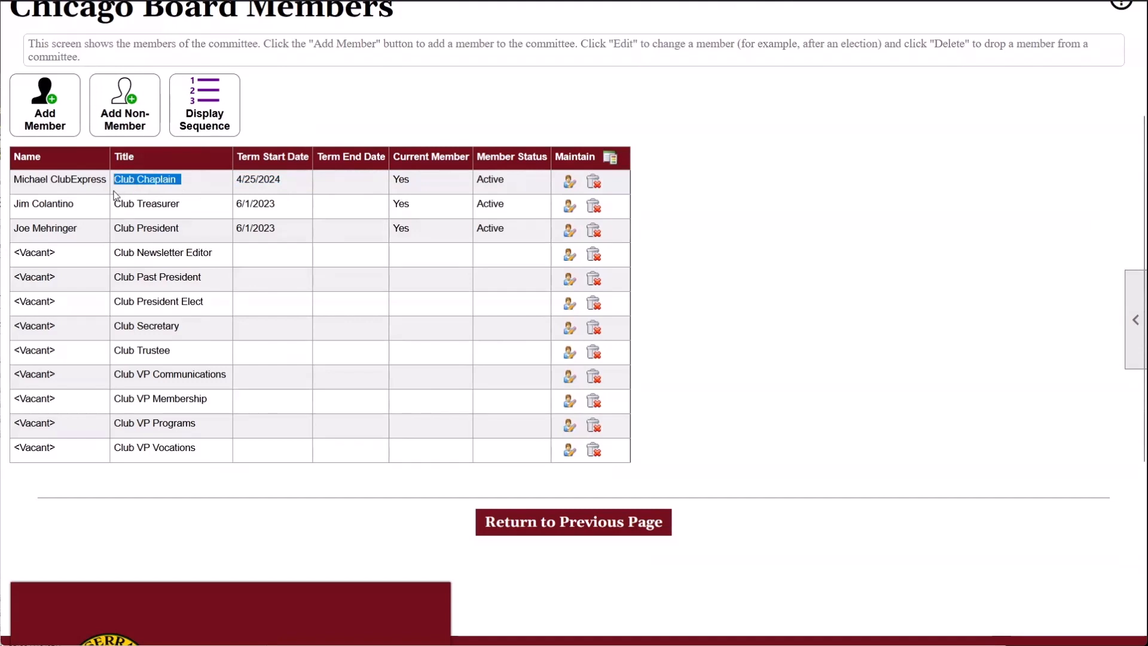
left_click(127, 189)
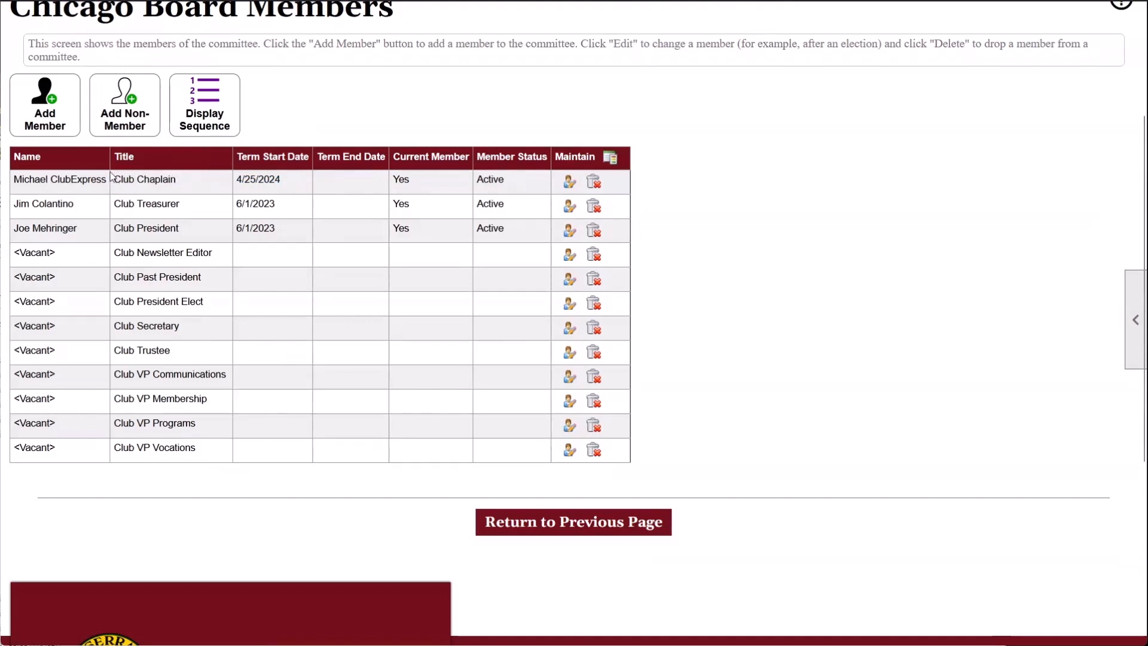
- Reopen the Club Chaplain entry for editing and list all members available for selection
left_click(568, 184)
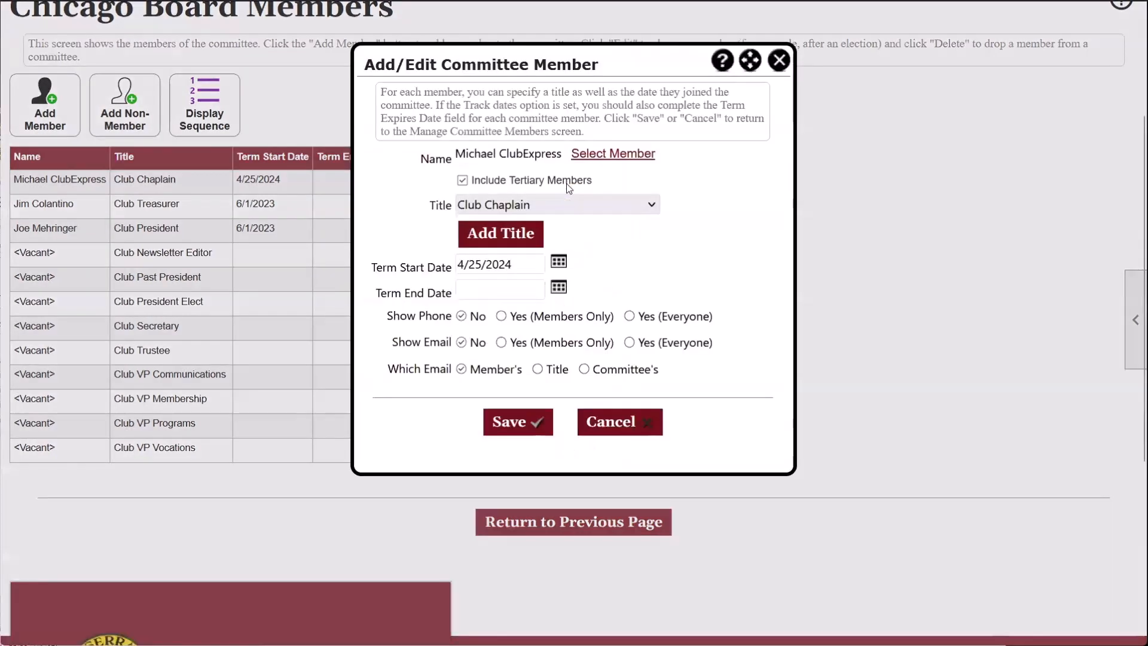
left_click_drag(421, 158, 551, 160)
left_click(554, 155)
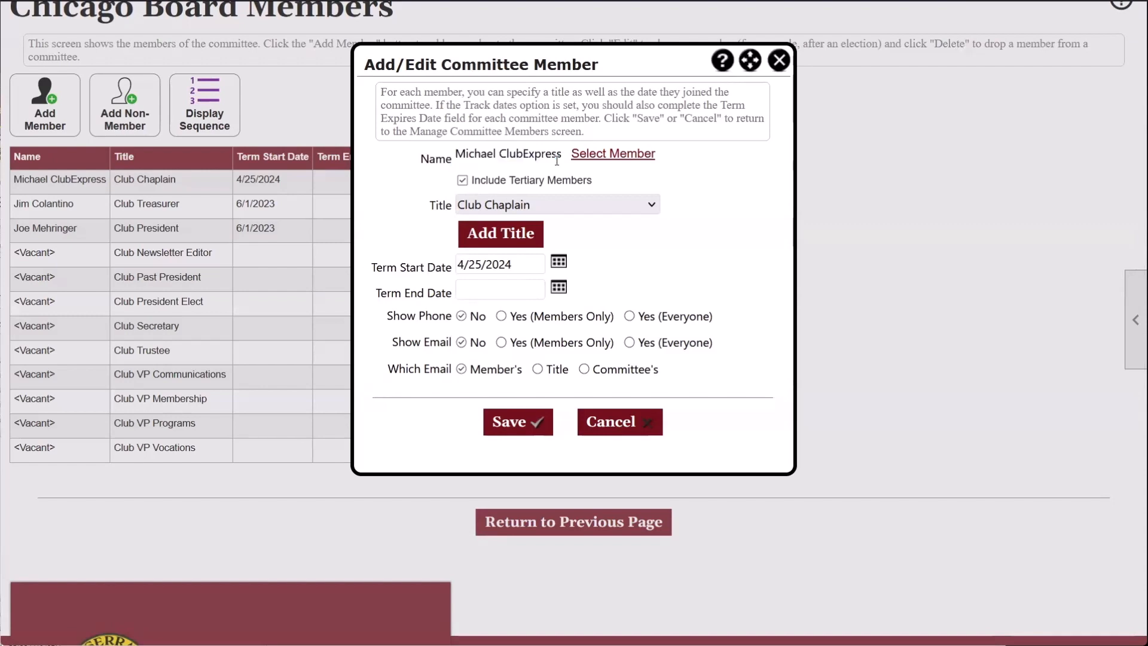
left_click(598, 158)
left_click(676, 187)
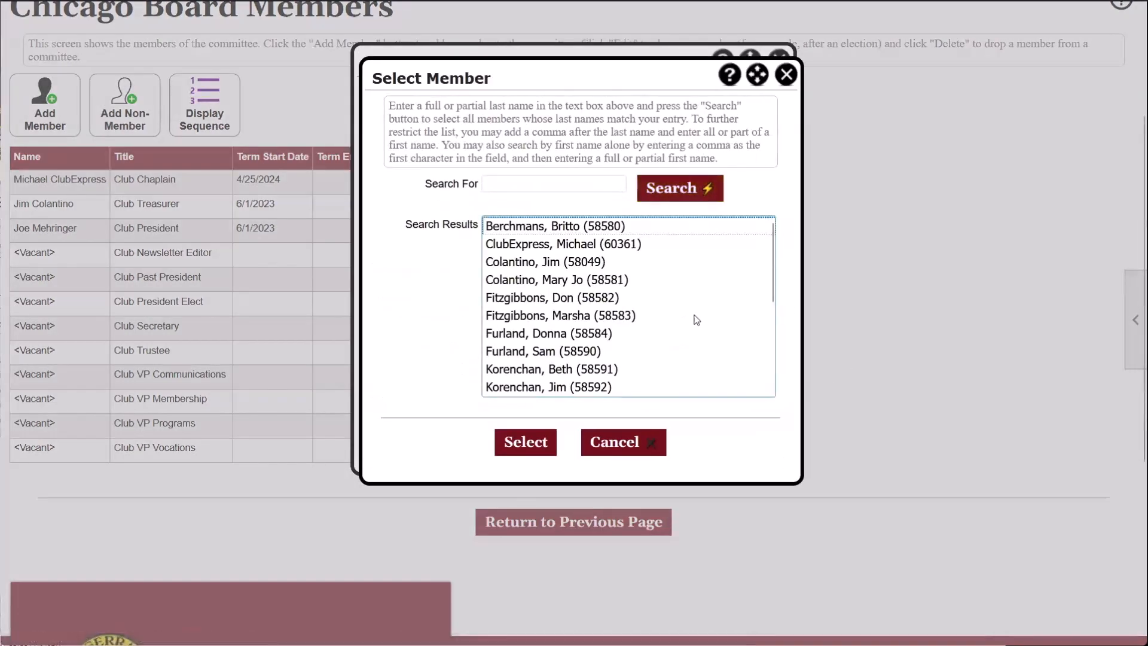
- Try to find a replacement chaplain by searching the members for "sim", and clear the search text
scroll(707, 305, "down", 3)
scroll(707, 304, "up", 3)
left_click(509, 185)
type("s")
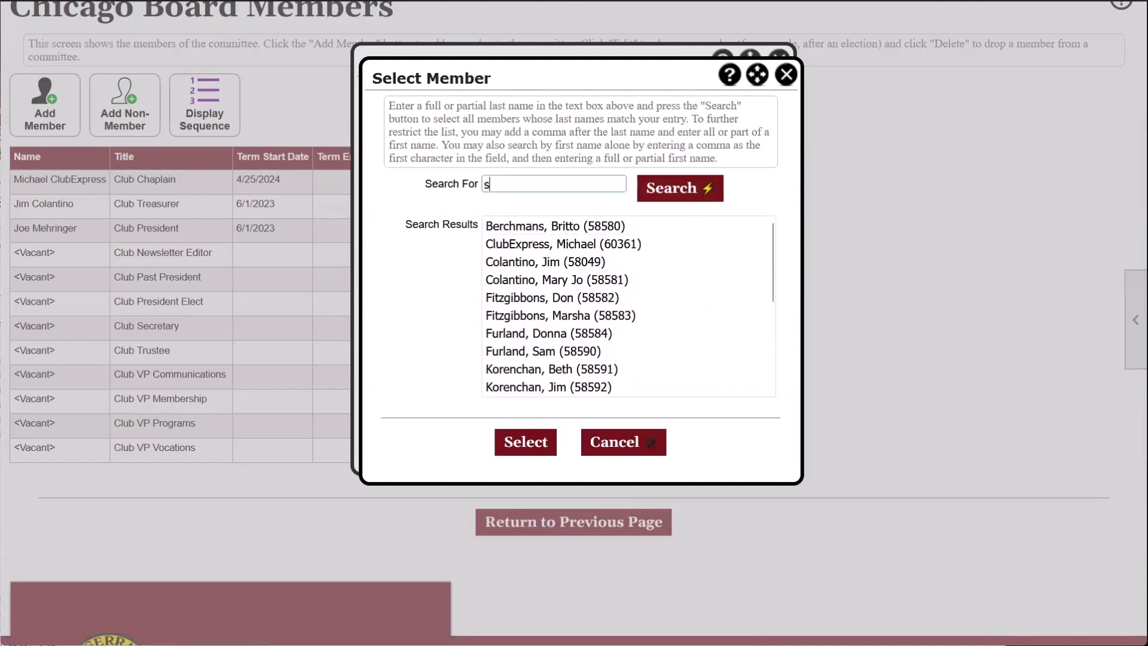
type("im")
double_click(504, 183)
key("BackSpace")
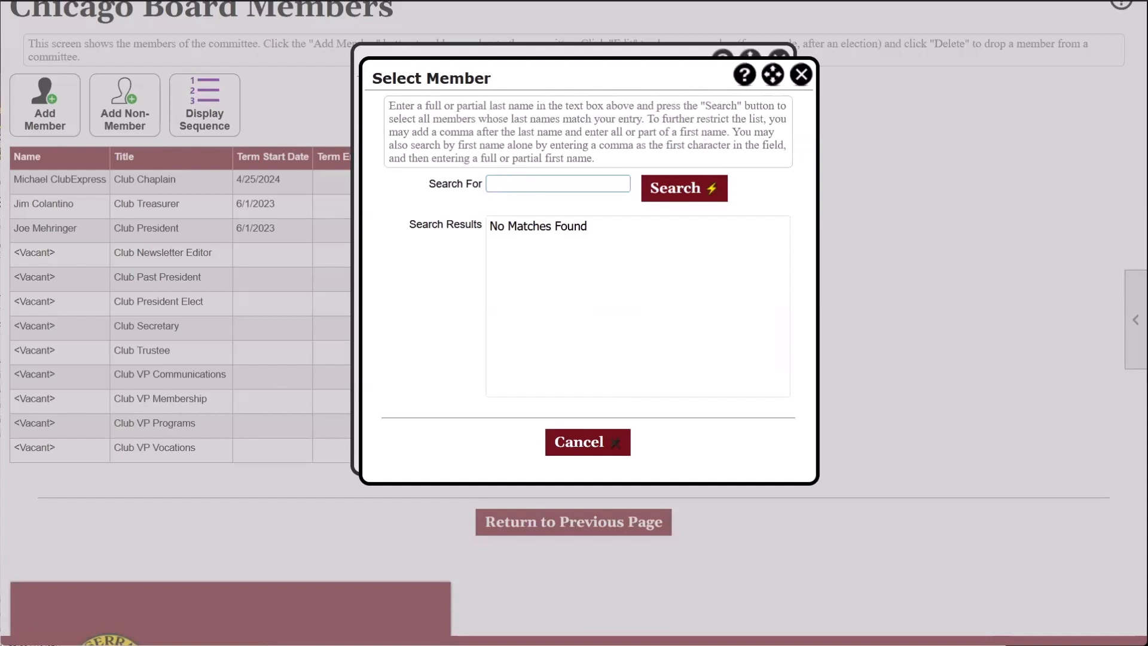
- Search the members for "member", assign Test Member as the new Club Chaplain, and save the entry
left_click(681, 188)
left_click(562, 183)
type("member")
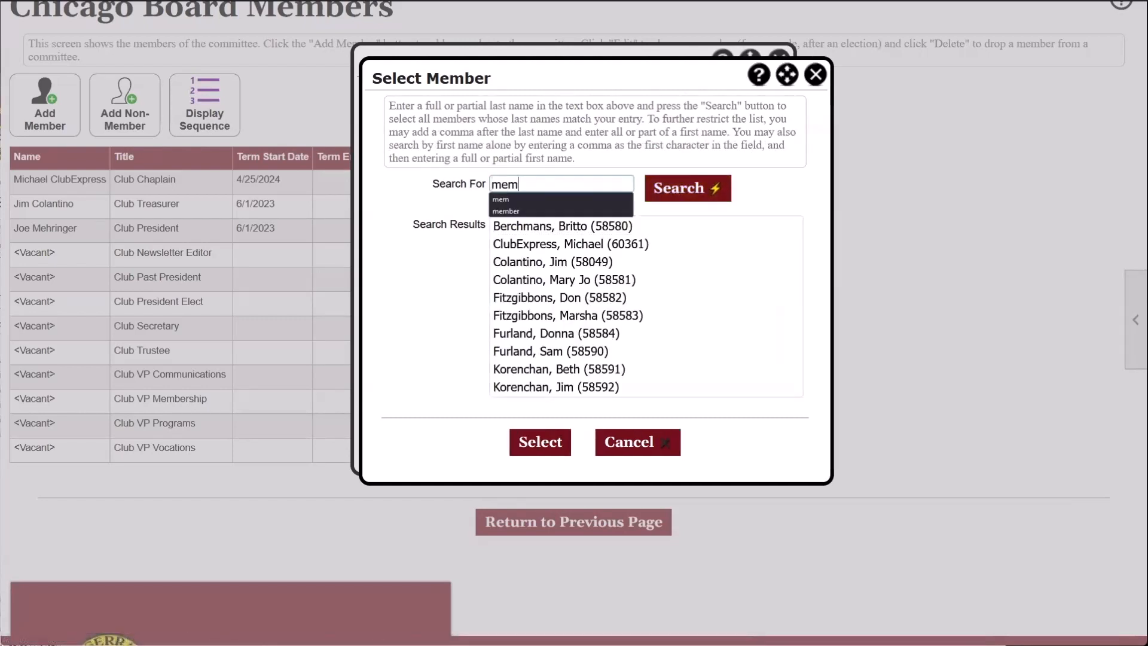
left_click(688, 188)
left_click(591, 245)
double_click(591, 250)
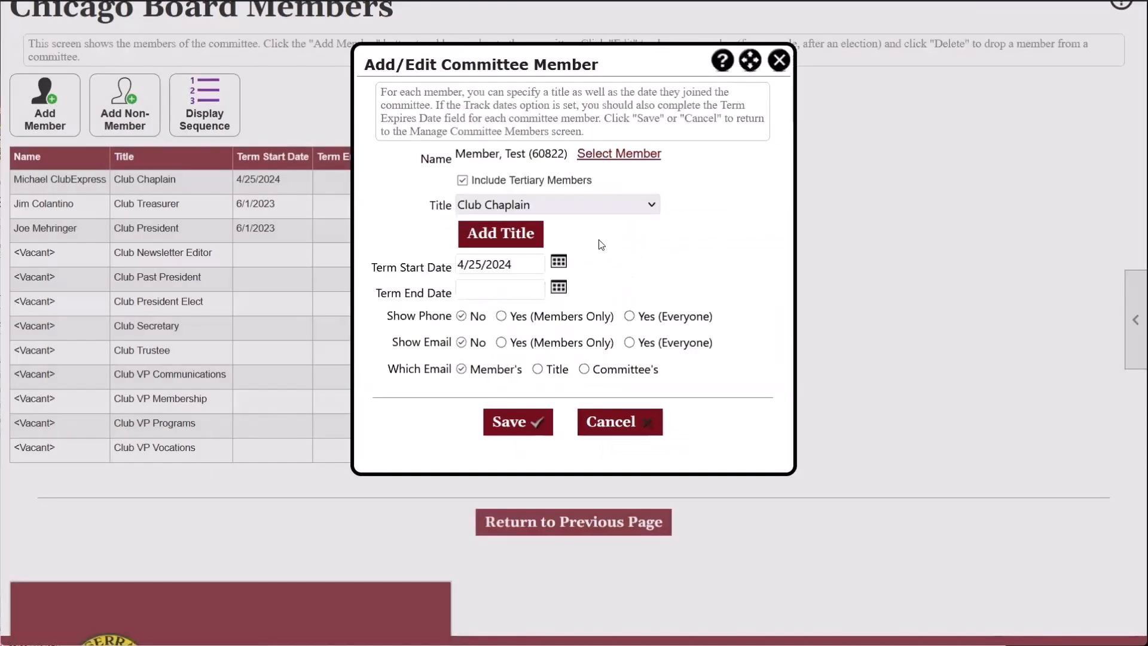
left_click(551, 425)
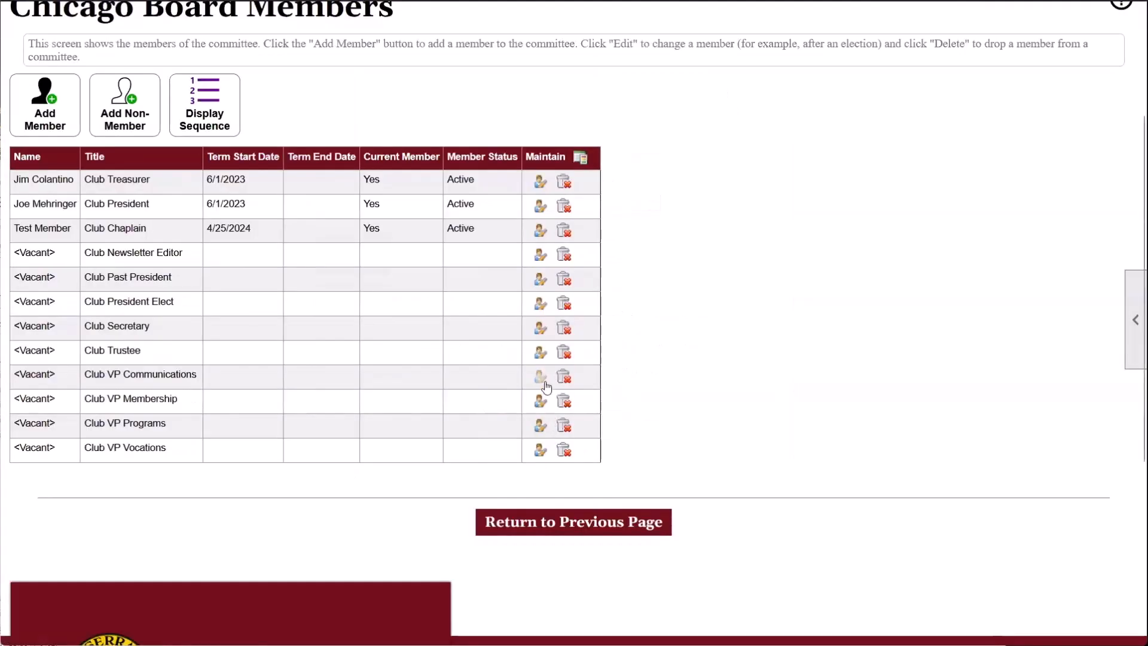
- Review the chaplain row and the vacant board positions, and view the blank form for adding a member without saving
left_click_drag(166, 225, 16, 237)
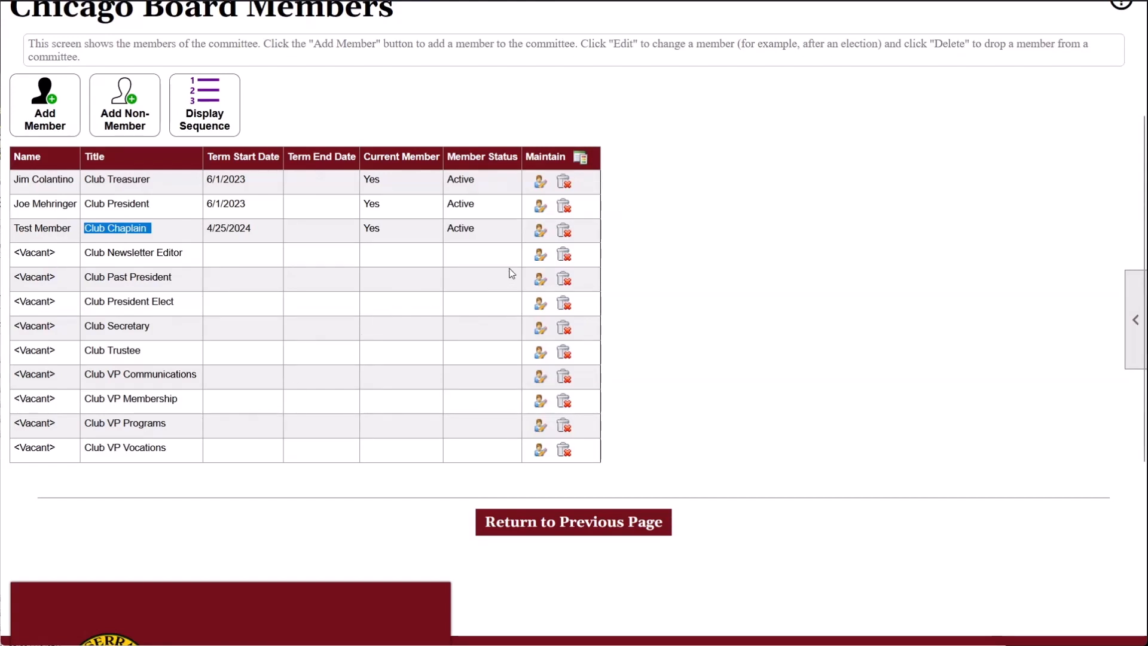
left_click_drag(25, 255, 139, 256)
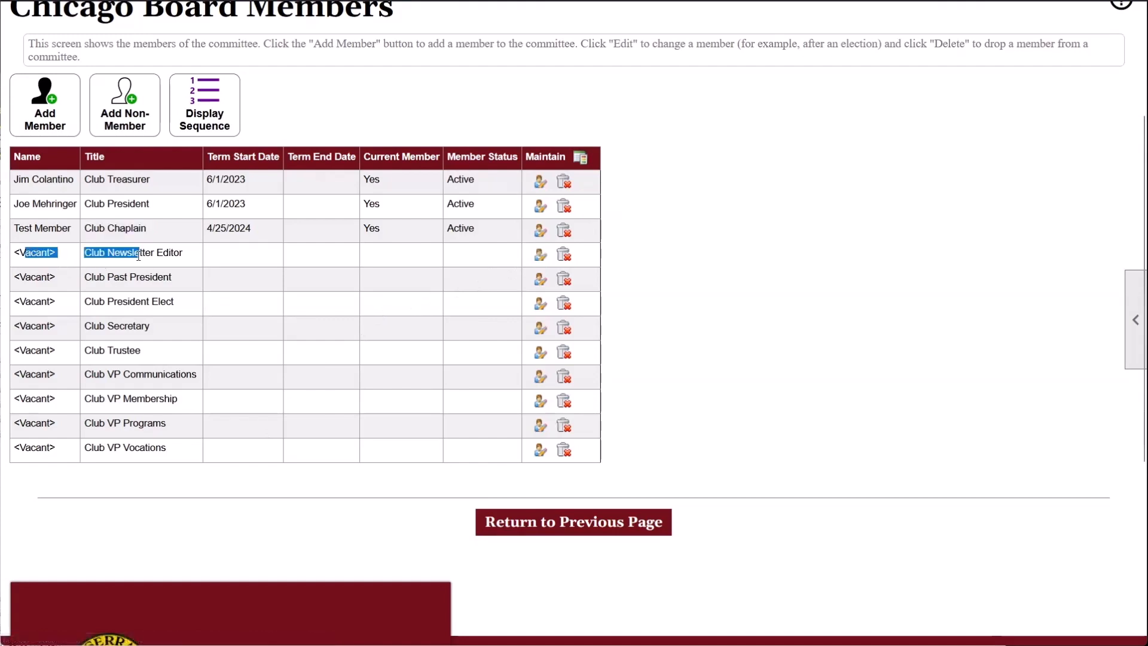
left_click(75, 301)
left_click_drag(31, 326, 137, 327)
left_click(65, 401)
left_click_drag(99, 448, 185, 456)
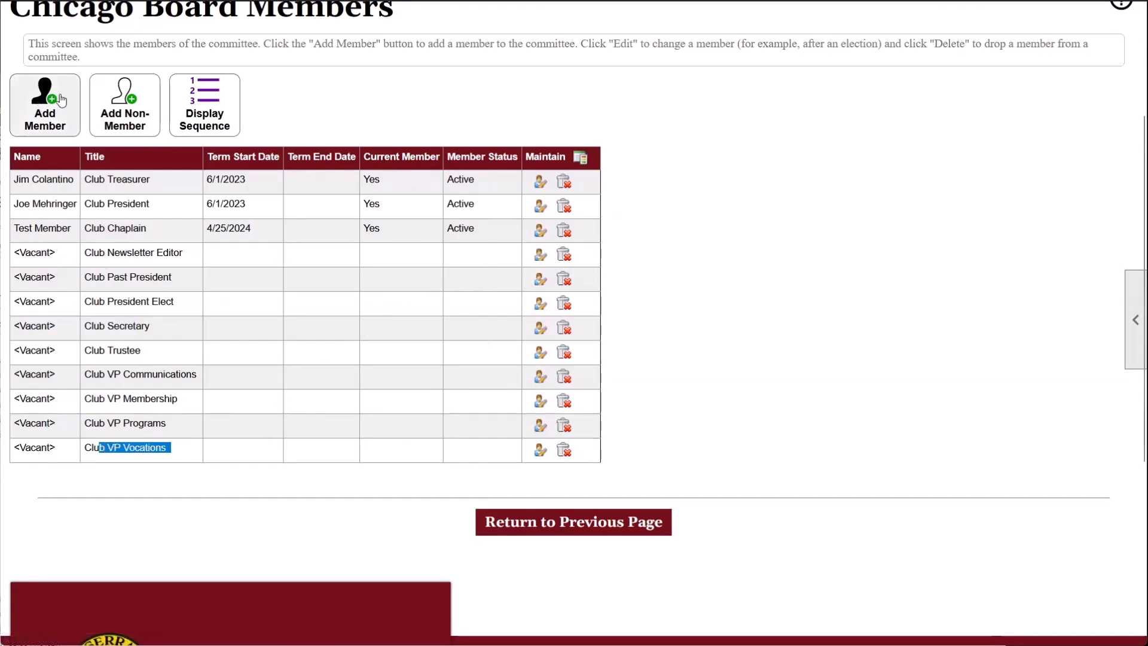
left_click(43, 105)
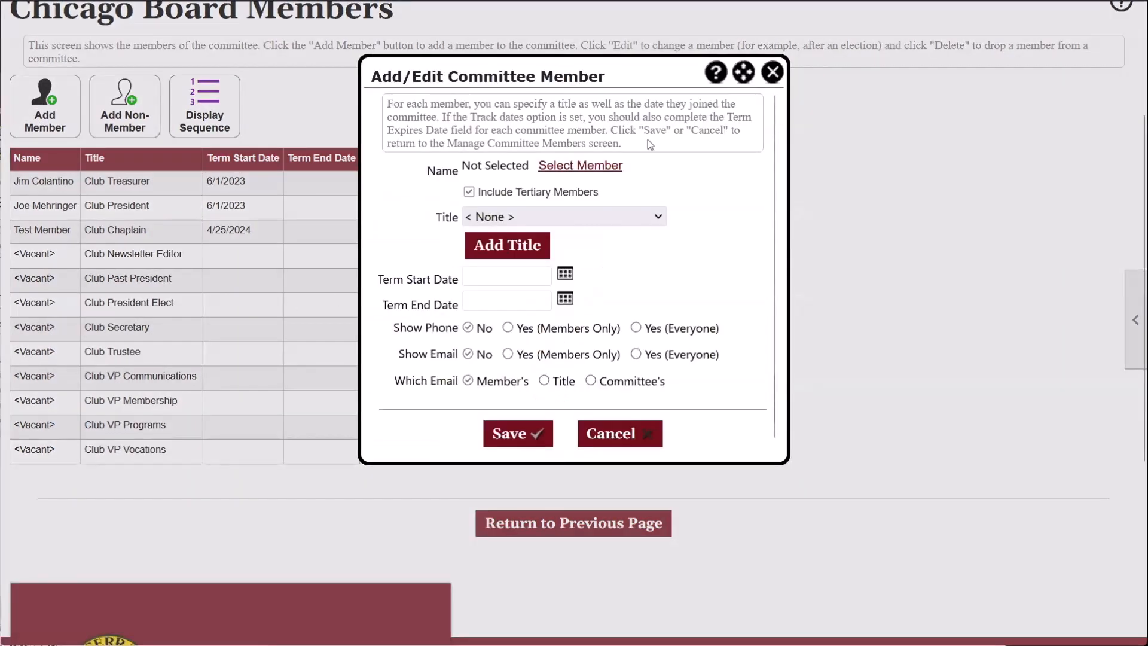
left_click(773, 72)
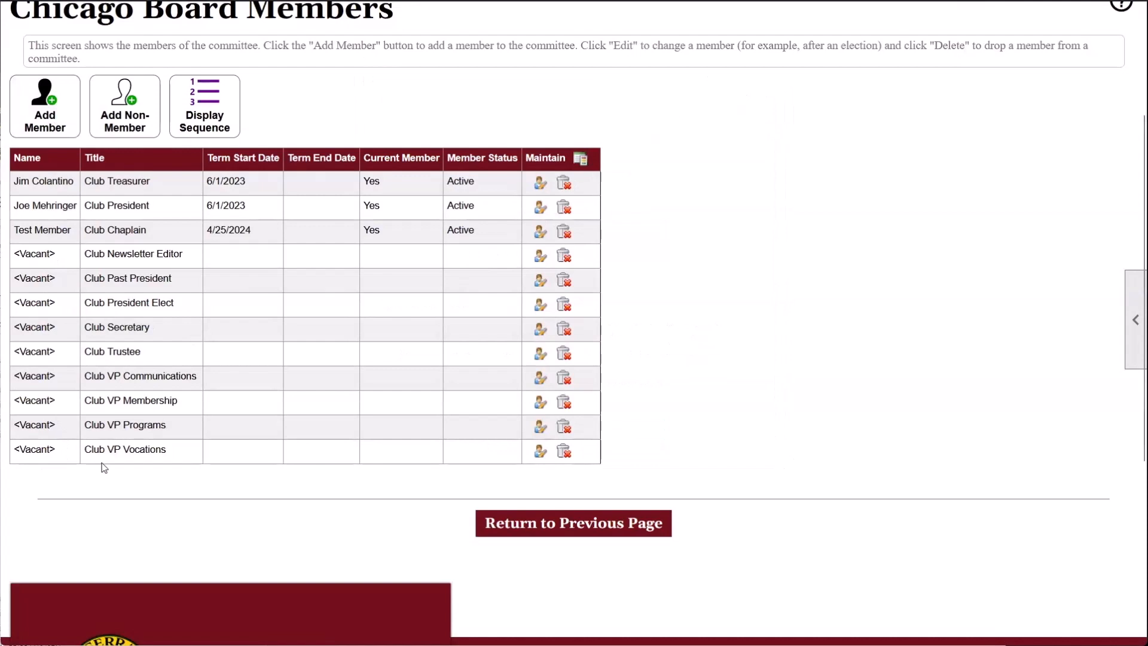
- Return to the committee list and examine the Test Committee's row
left_click(522, 523)
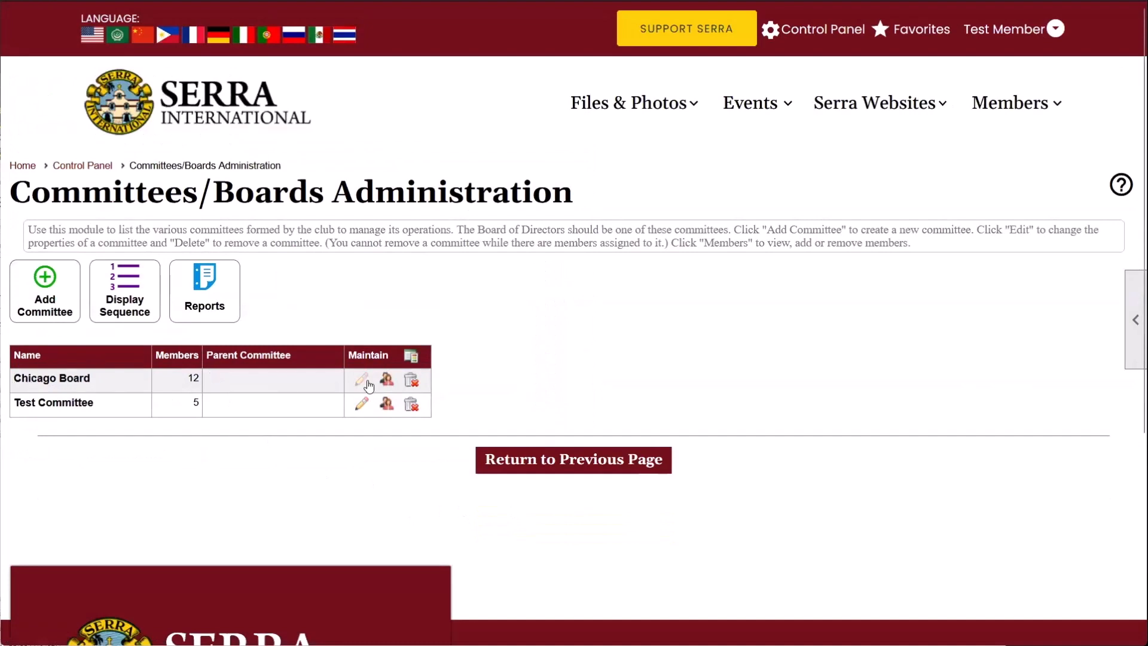
left_click_drag(22, 405, 230, 423)
left_click(229, 426)
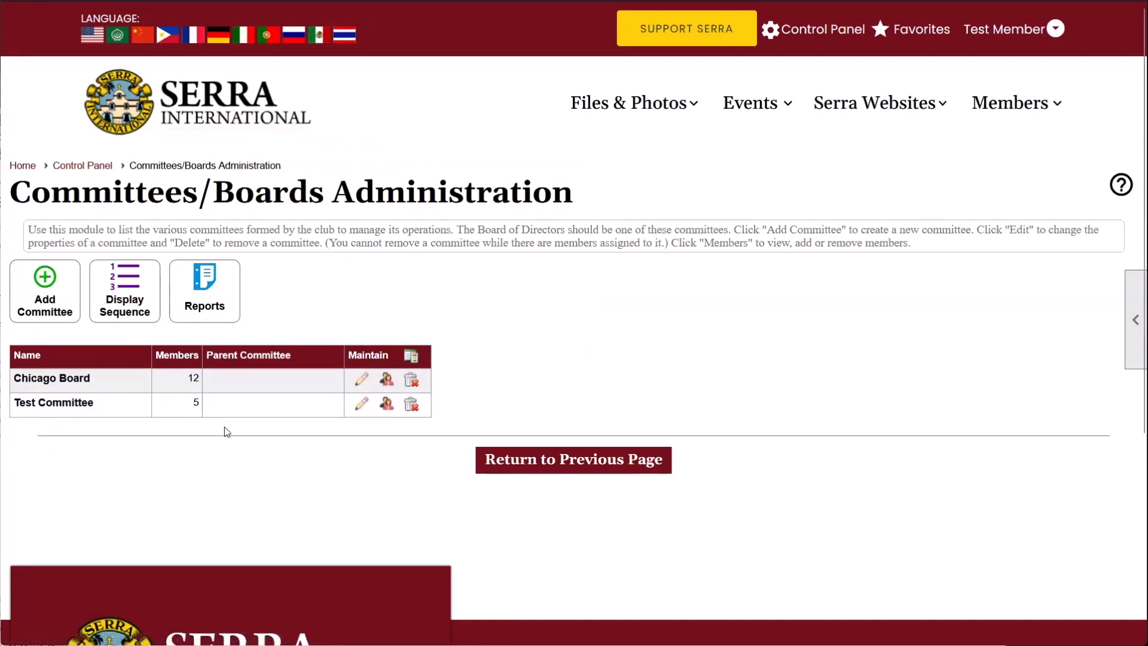
- Set the Test Committee's limited membership to a member count of 8 and save the committee
left_click(361, 403)
scroll(373, 370, "down", 1)
double_click(554, 549)
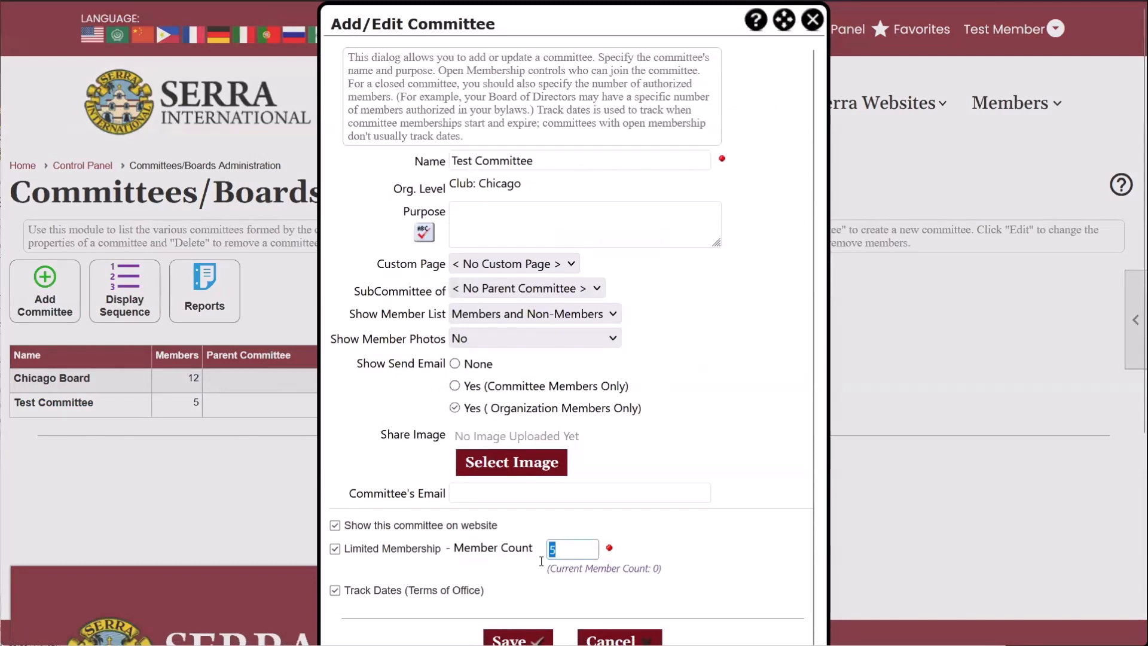
type("8")
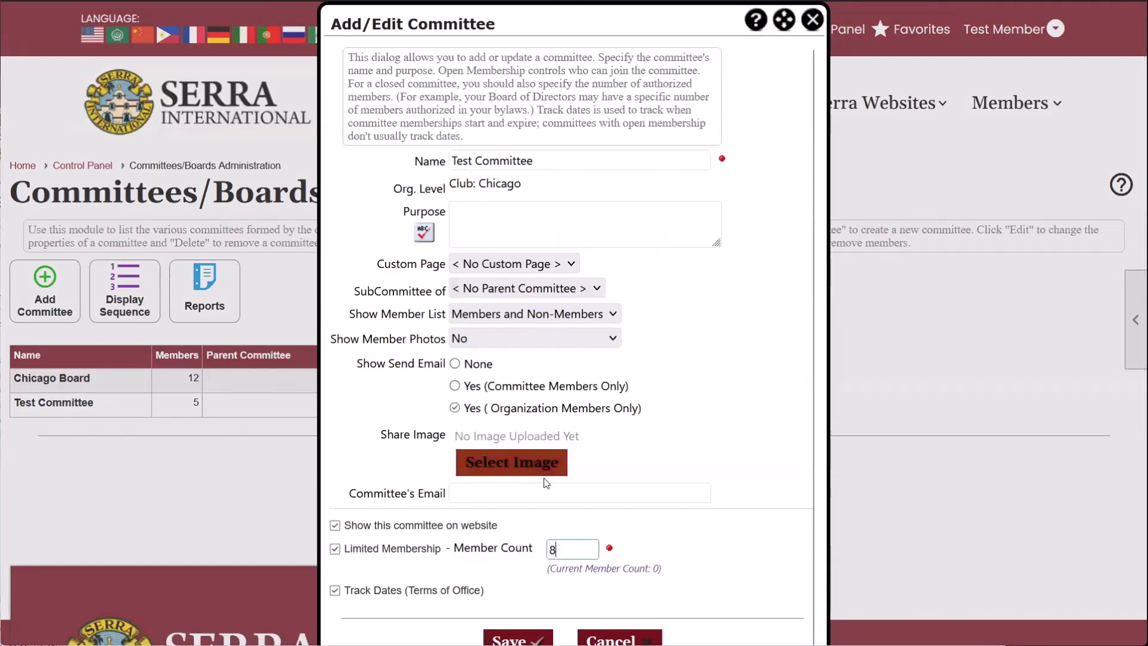
scroll(562, 538, "down", 3)
left_click(525, 464)
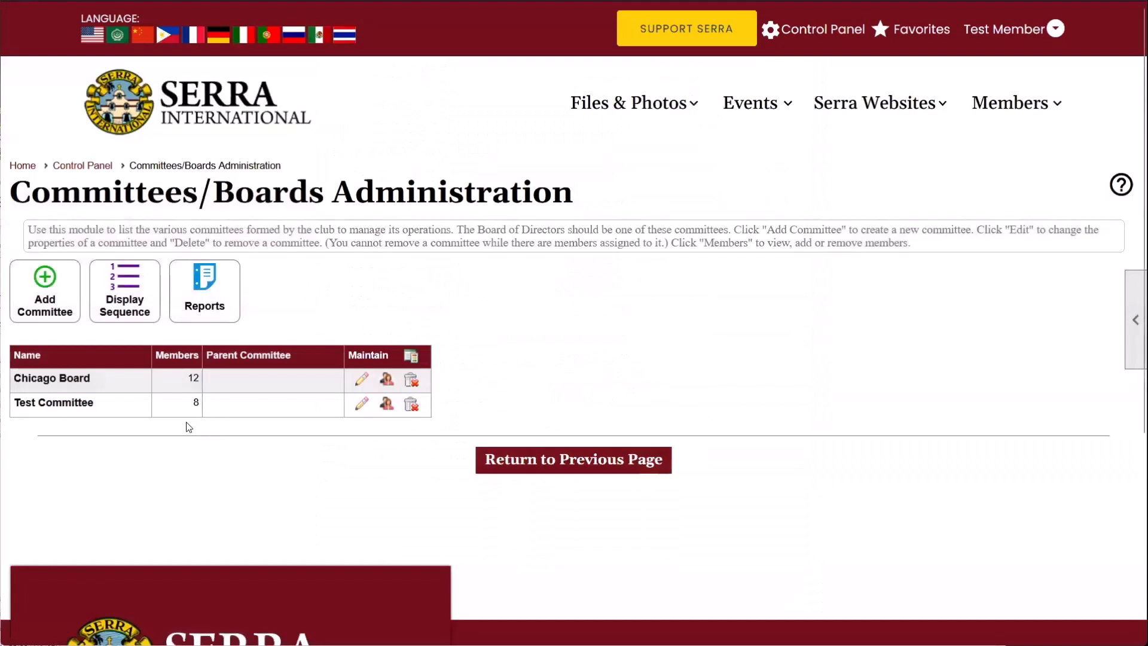
left_click(250, 477)
- Turn off Limited Membership for the Test Committee and save the change
left_click(363, 406)
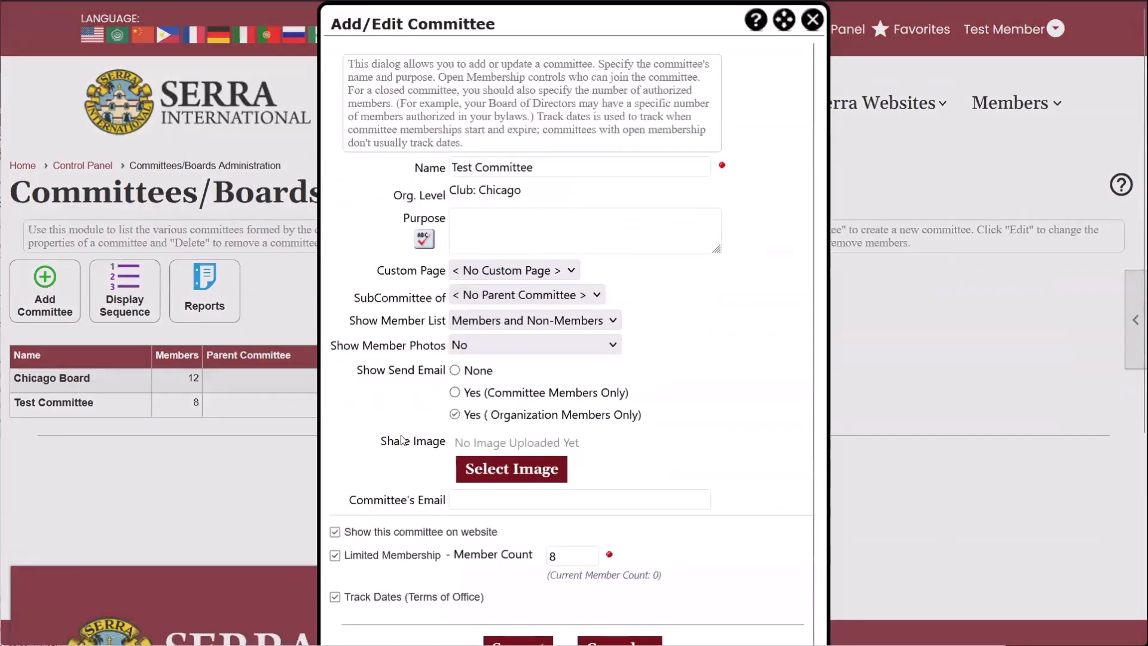
left_click(400, 547)
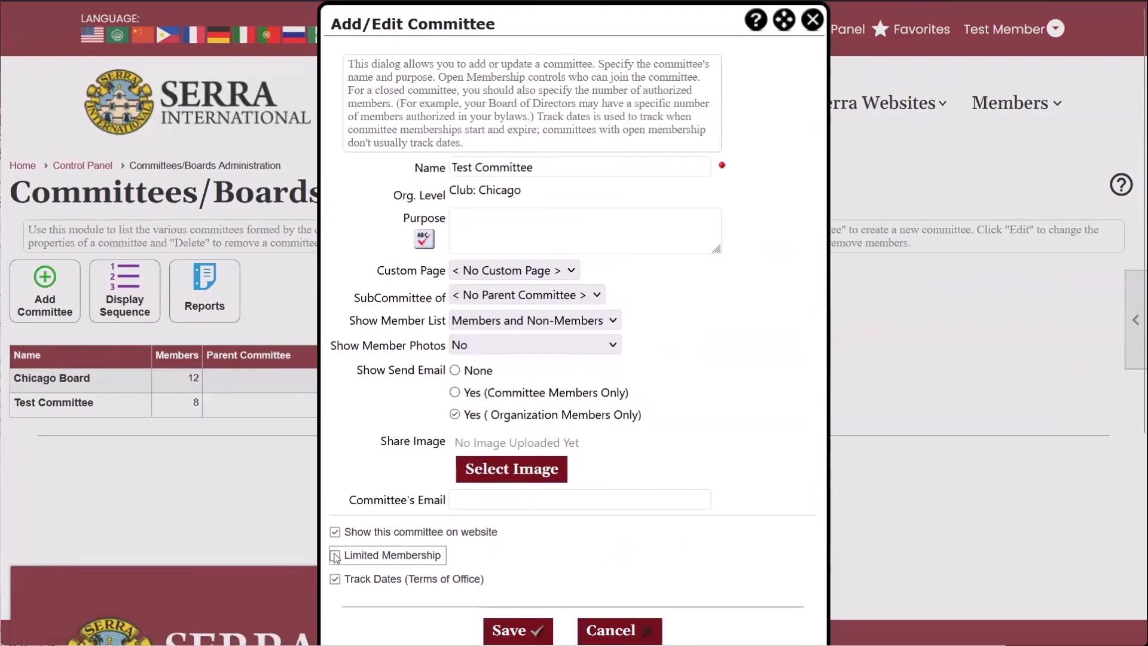
scroll(421, 556, "down", 3)
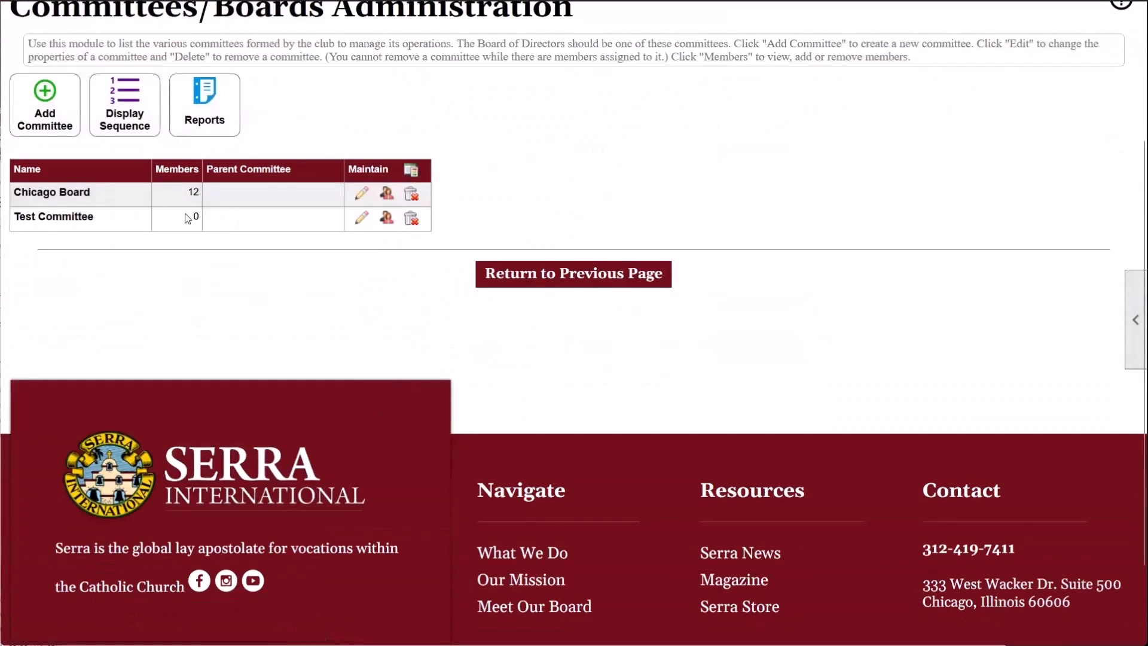
- View the Test Committee's member list and the options for adding members, and return to the committee list
left_click(387, 218)
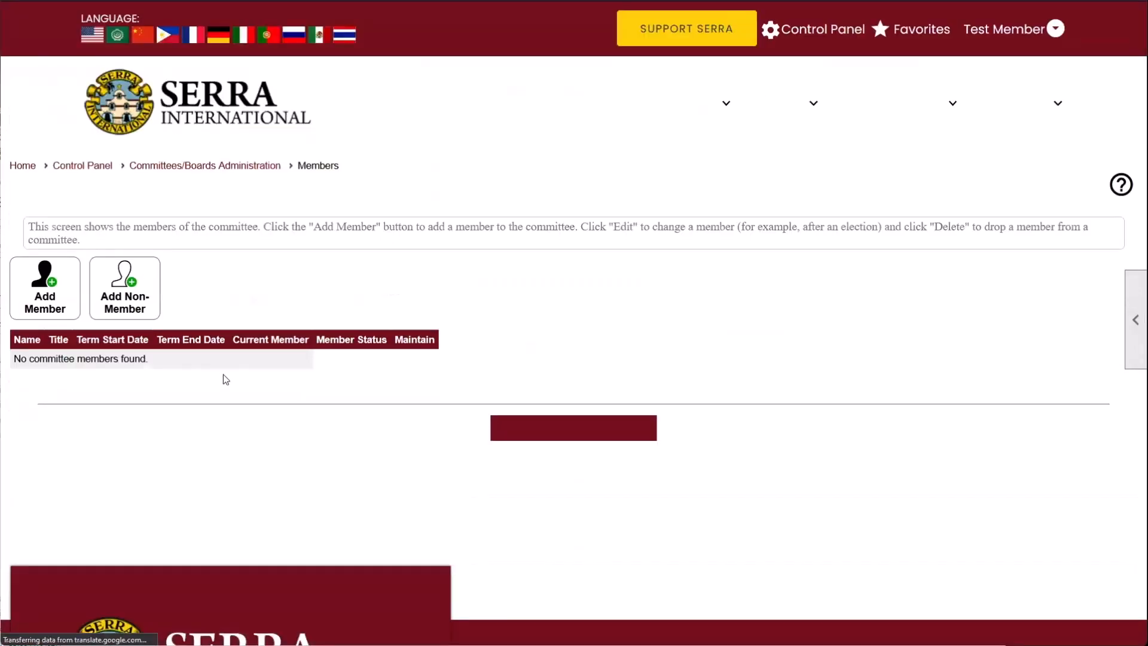
left_click_drag(29, 270, 169, 267)
left_click(165, 287)
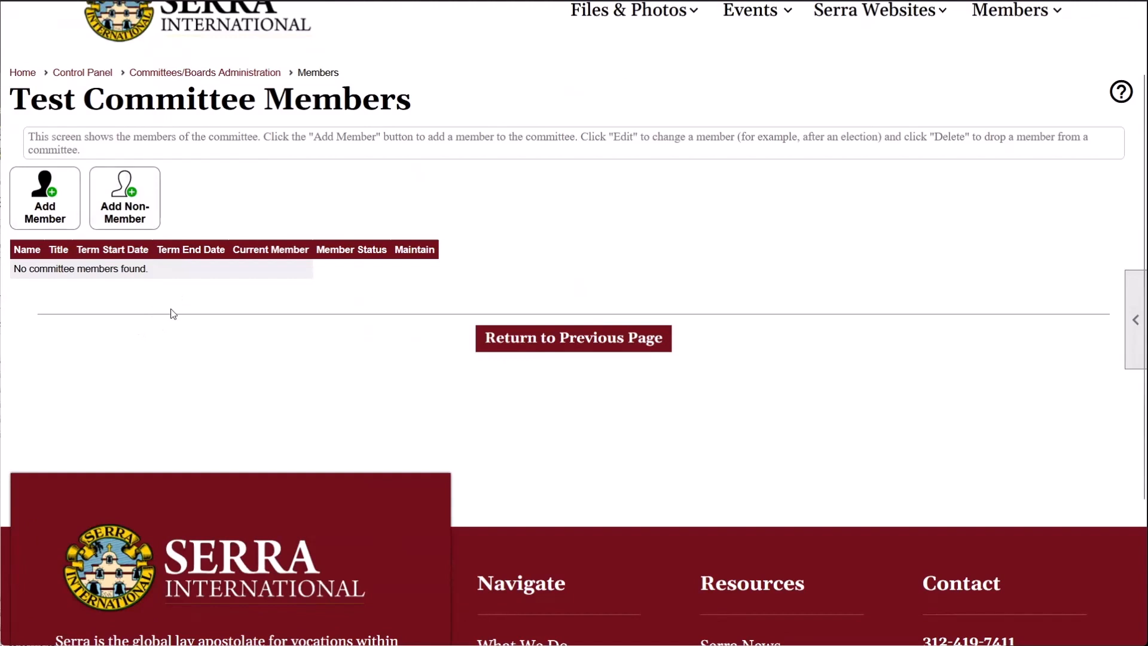
left_click(518, 336)
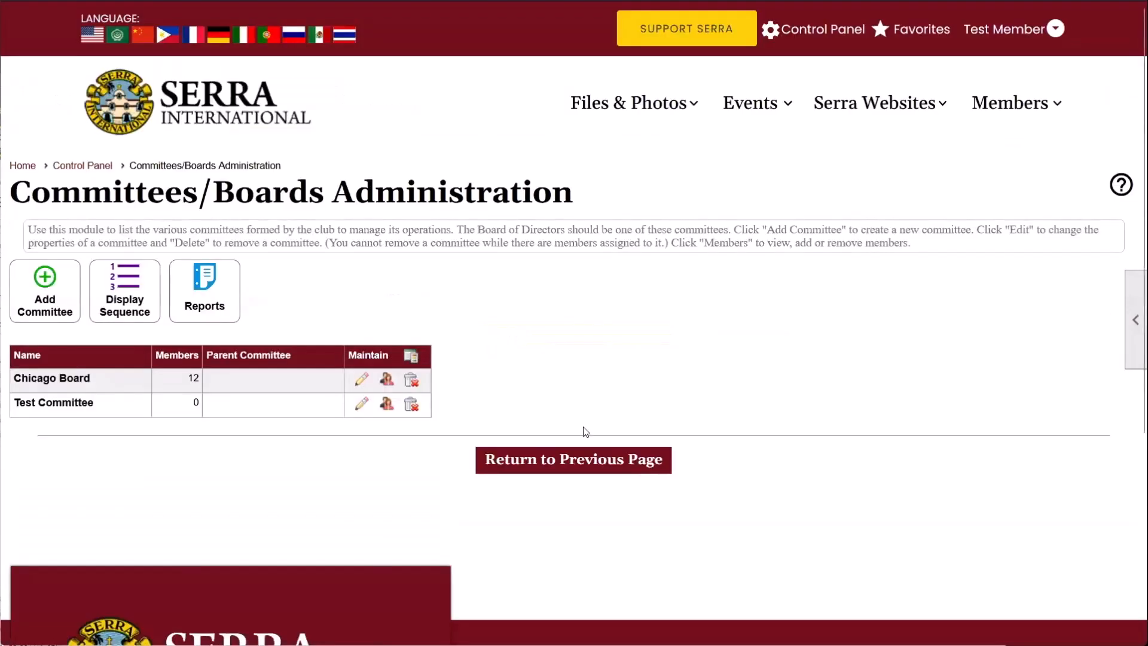
- Leave the committee list for the previously visited email editor and delete the email's one-column text element
left_click(554, 458)
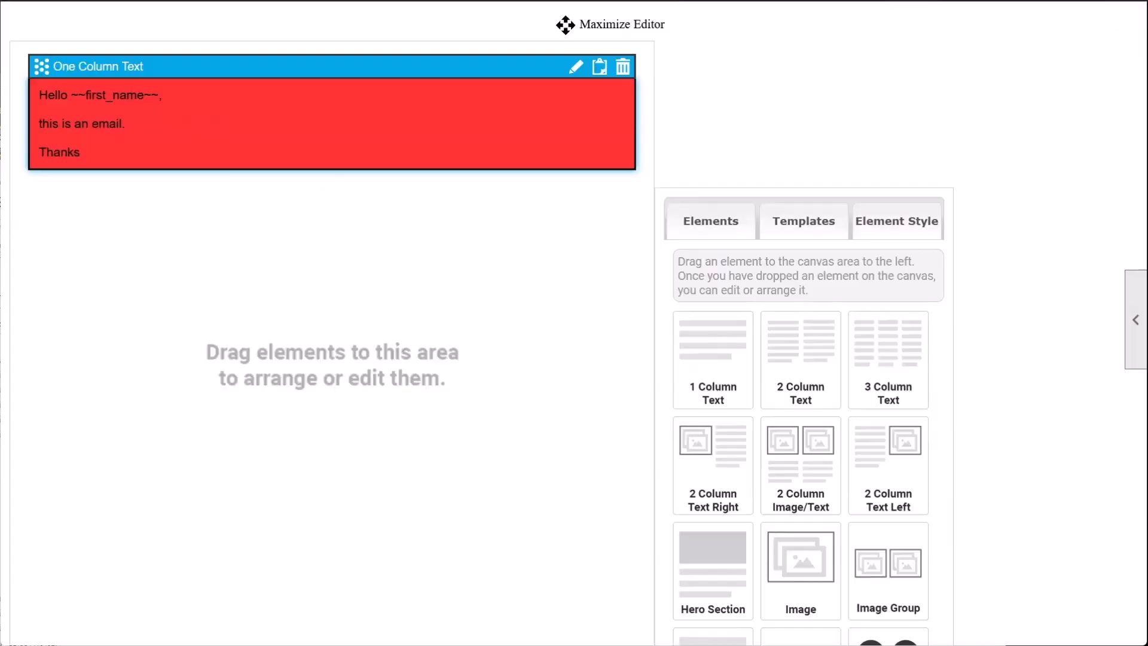
scroll(418, 299, "up", 2)
left_click(622, 160)
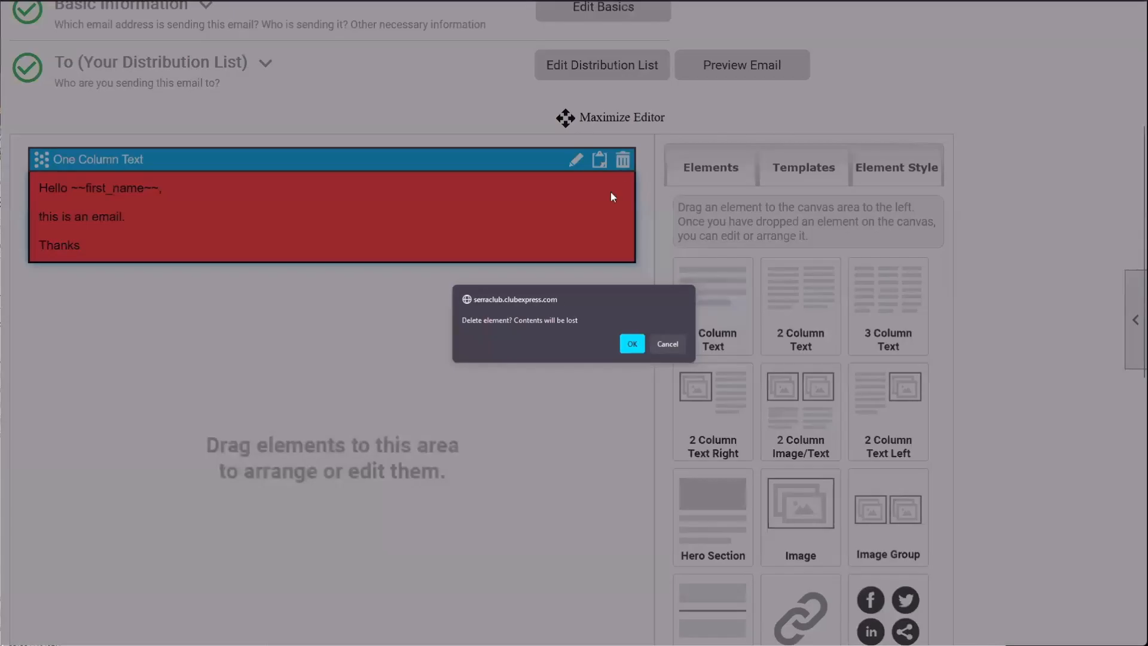
left_click(631, 344)
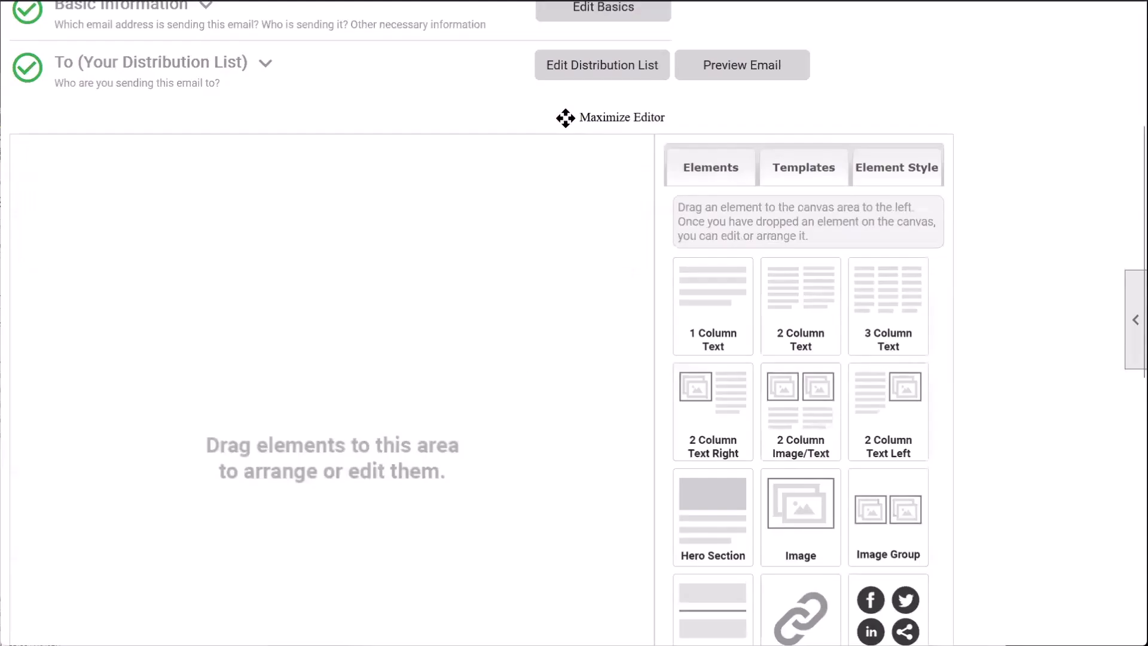
scroll(390, 530, "up", 5)
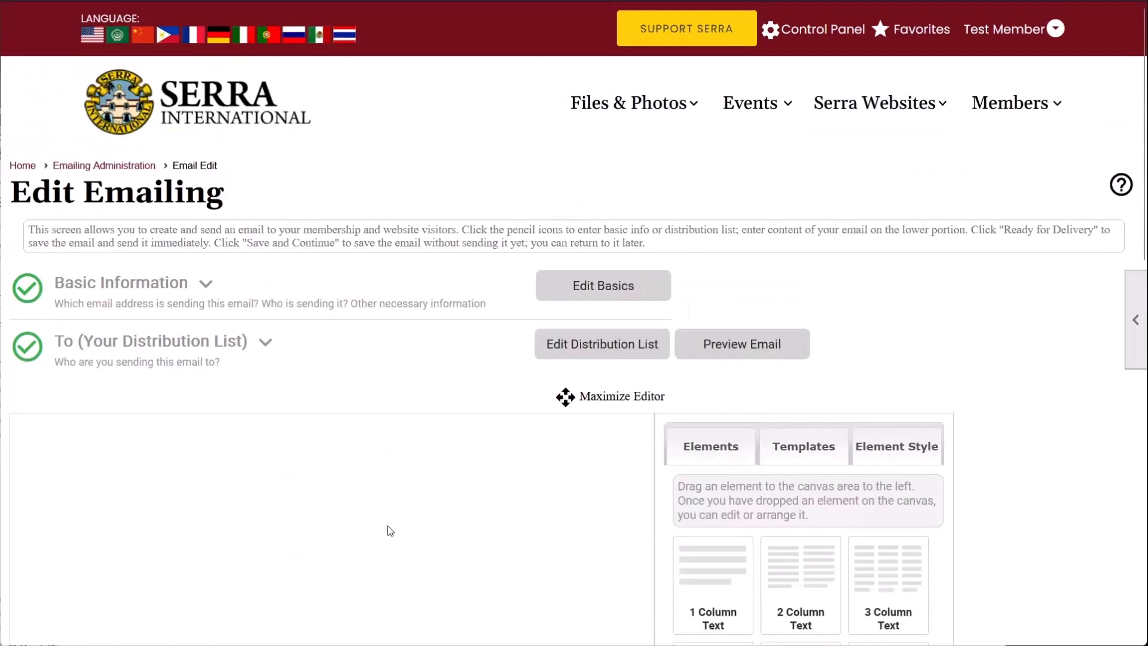
- Reopen the Committees/Boards module from the Control Panel's People functions and list the Chicago Board's members
left_click(795, 30)
scroll(225, 368, "down", 3)
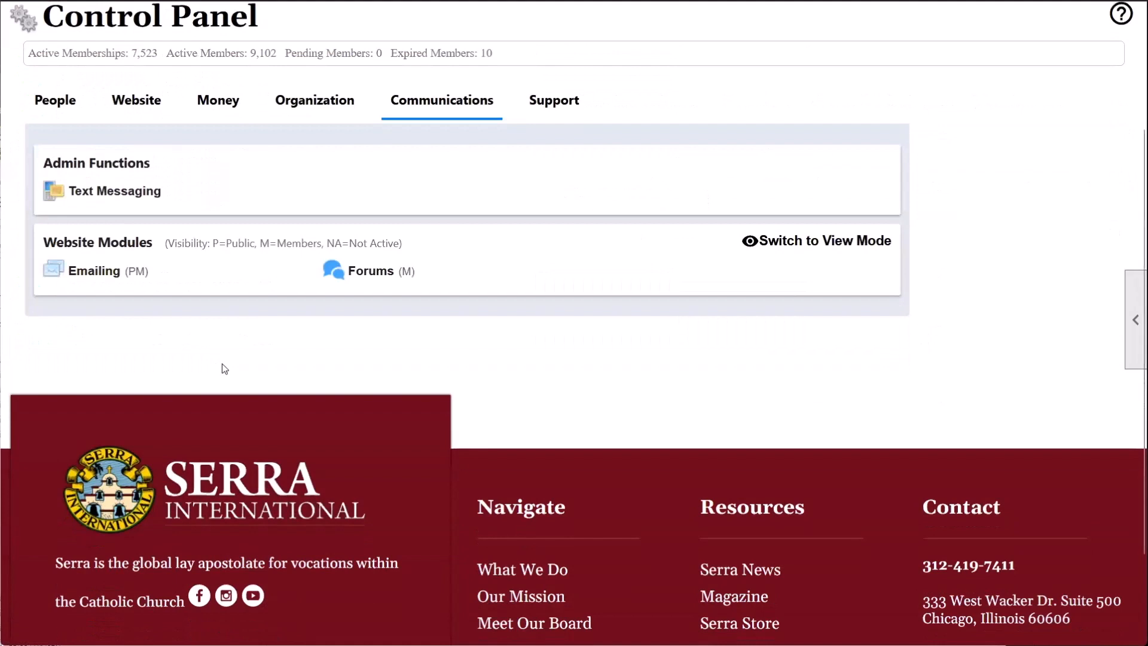
left_click(139, 115)
left_click(67, 105)
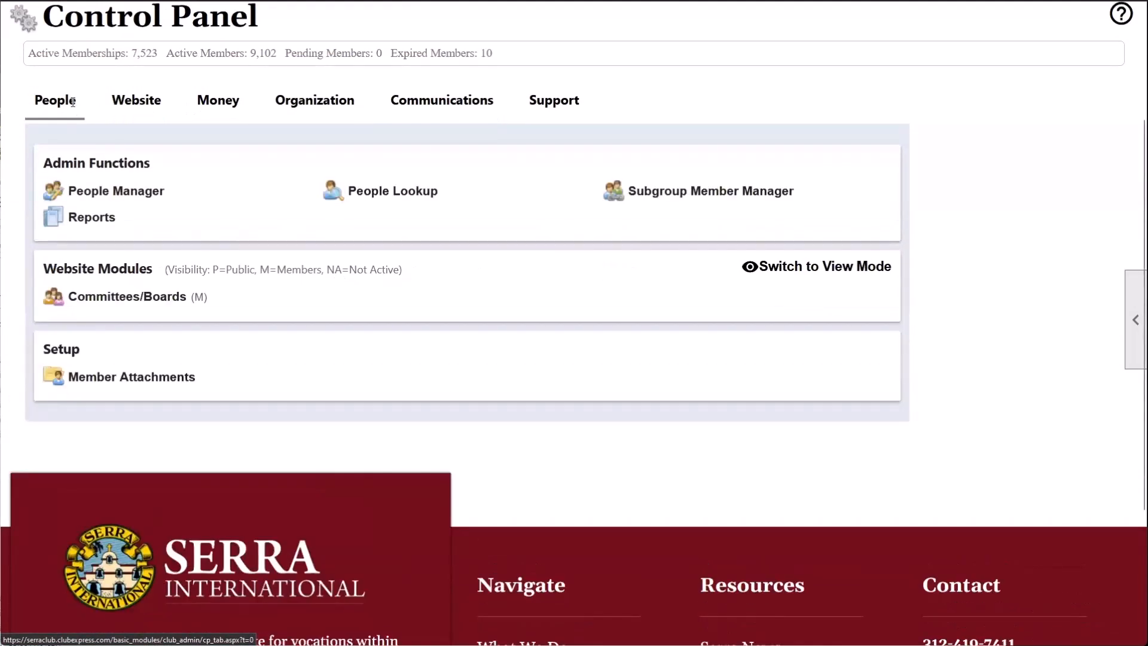
left_click(134, 310)
scroll(48, 343, "down", 2)
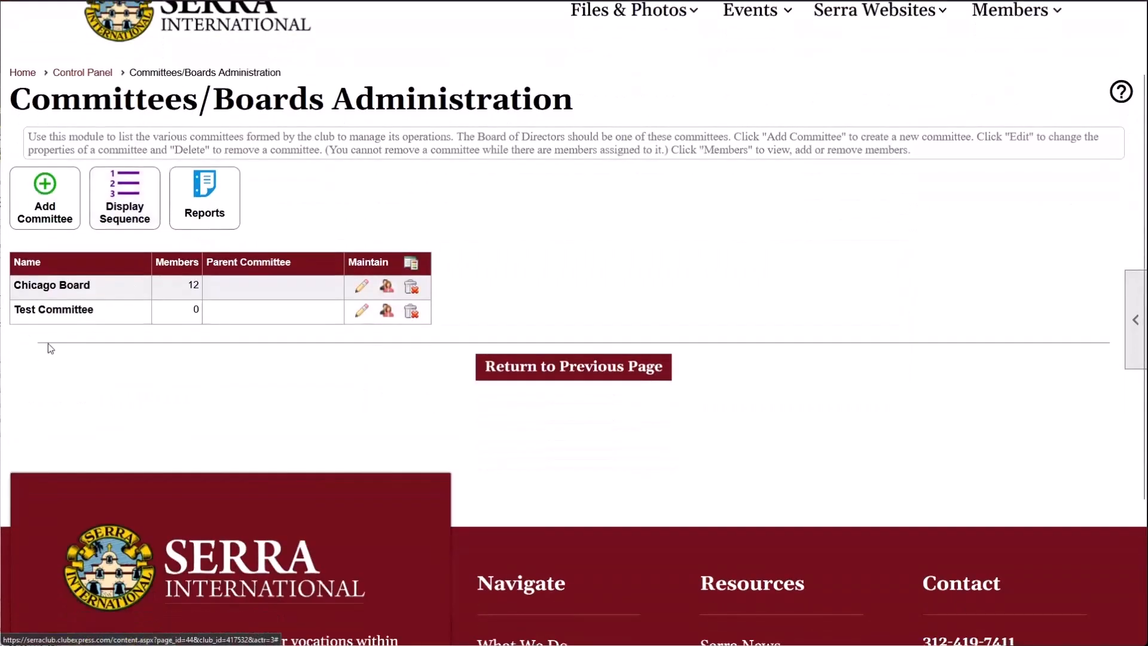
left_click(388, 289)
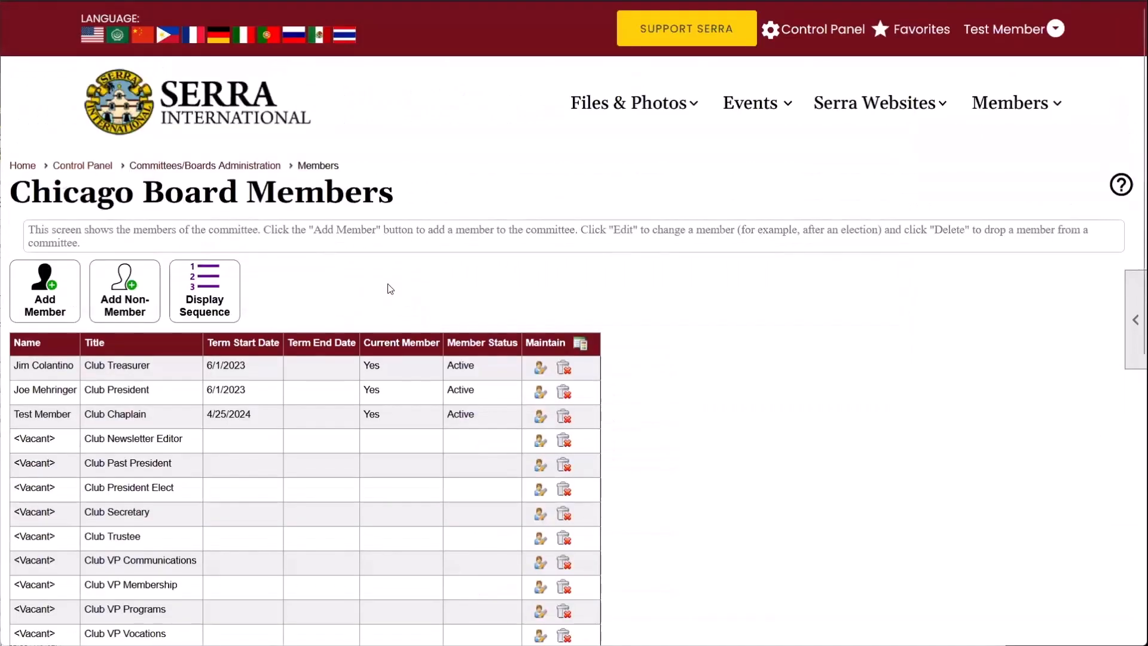
- Set the Club Chaplain's term start date to 4/25/2023 and save the entry
scroll(387, 287, "down", 2)
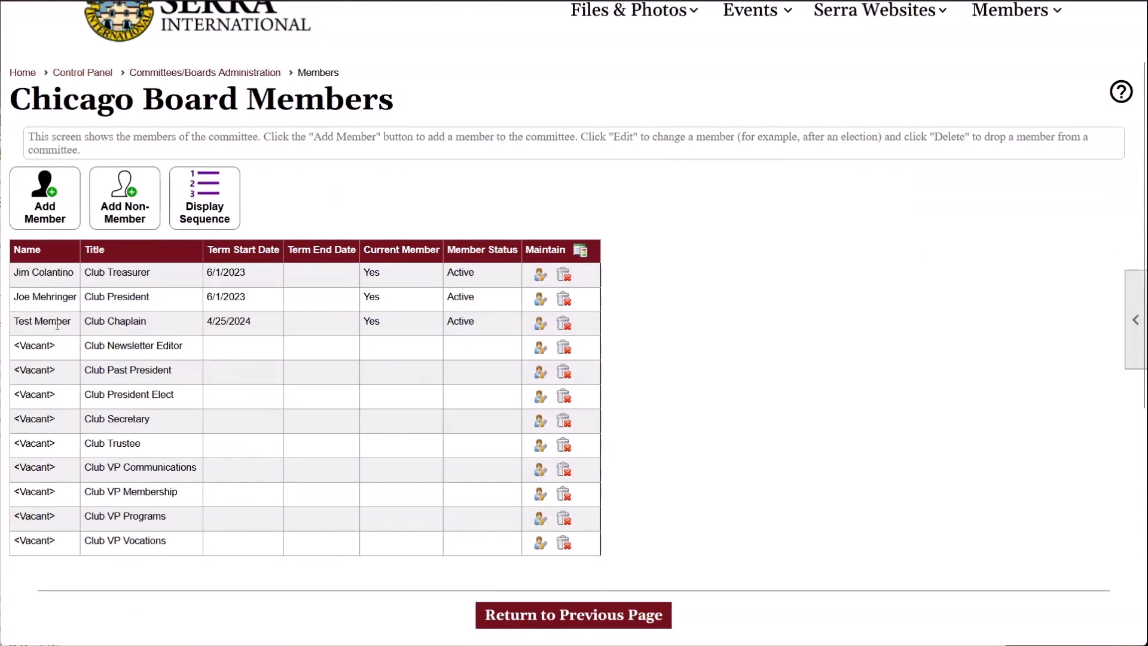
left_click_drag(69, 319, 11, 328)
left_click(108, 319)
left_click_drag(165, 325, 102, 323)
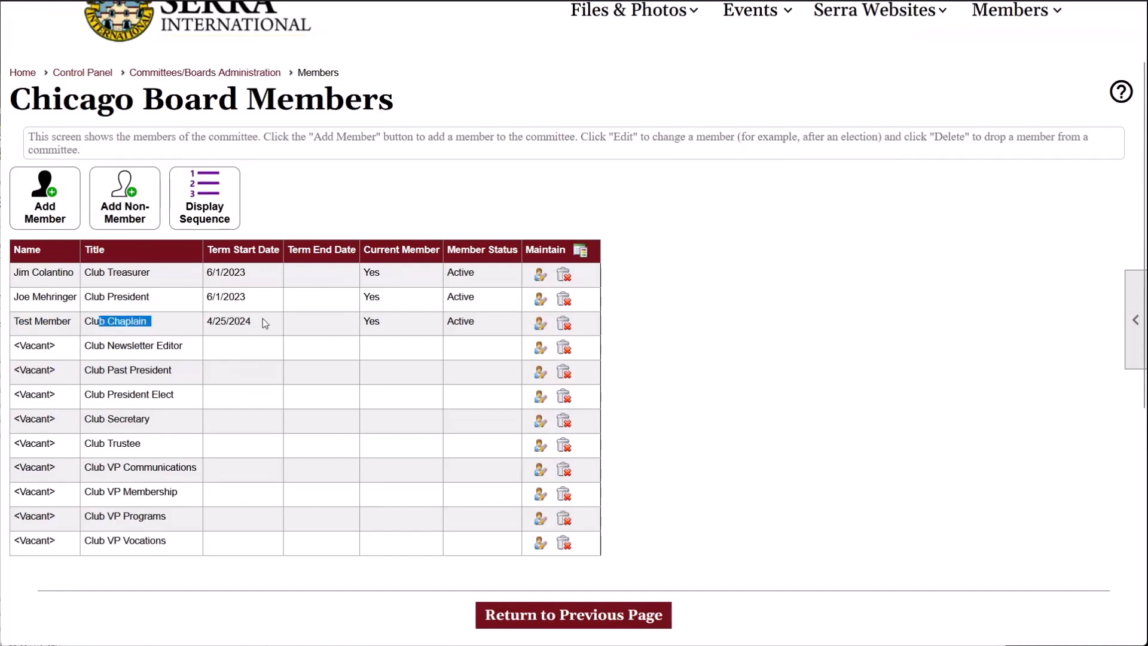
left_click(540, 324)
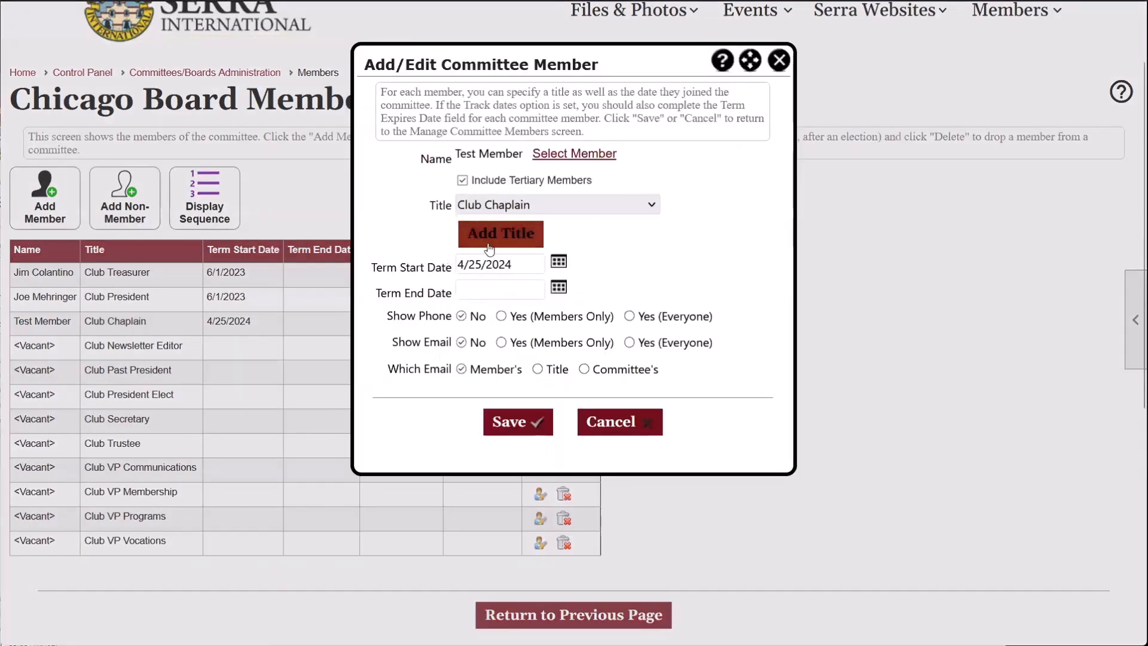
left_click(510, 266)
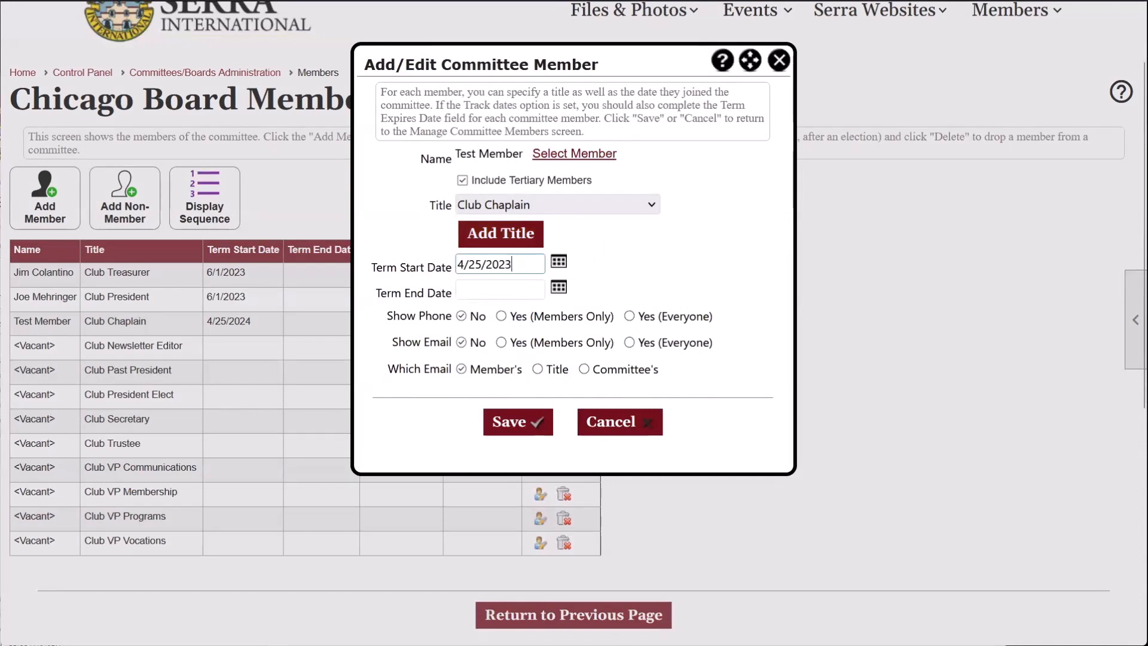
left_click(534, 424)
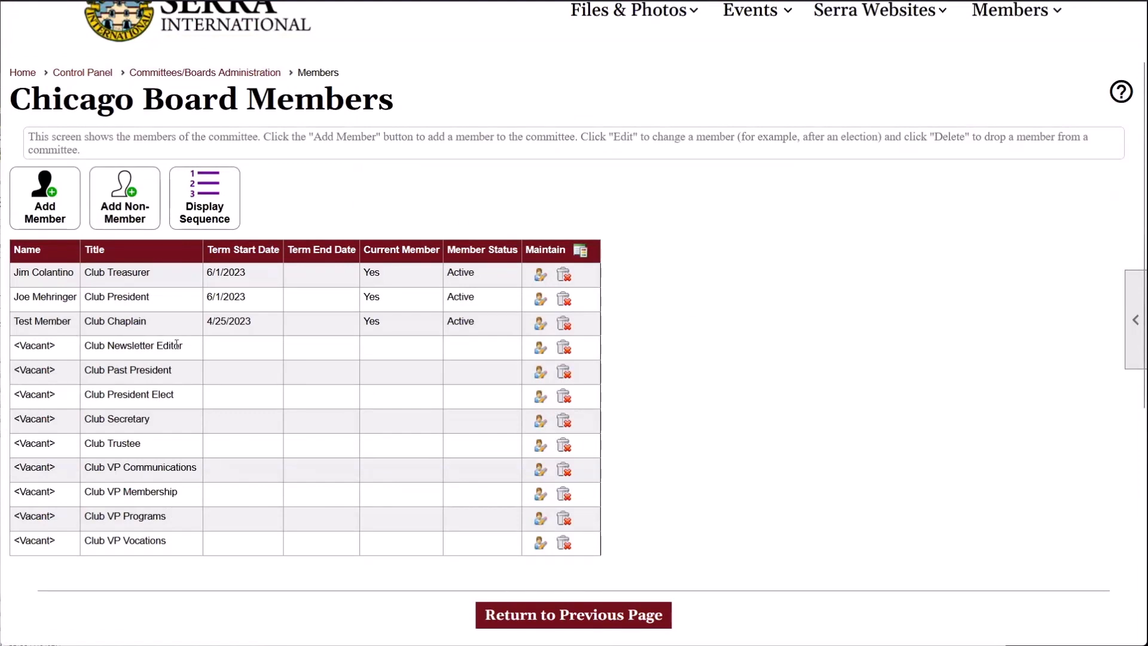
left_click(540, 324)
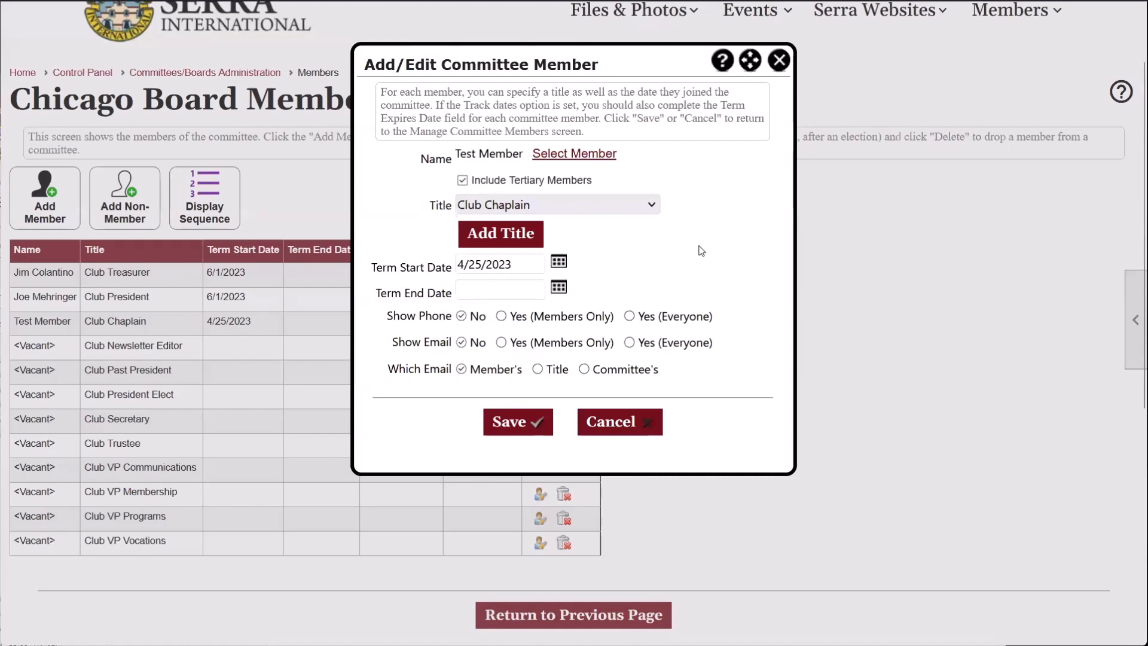
left_click(531, 290)
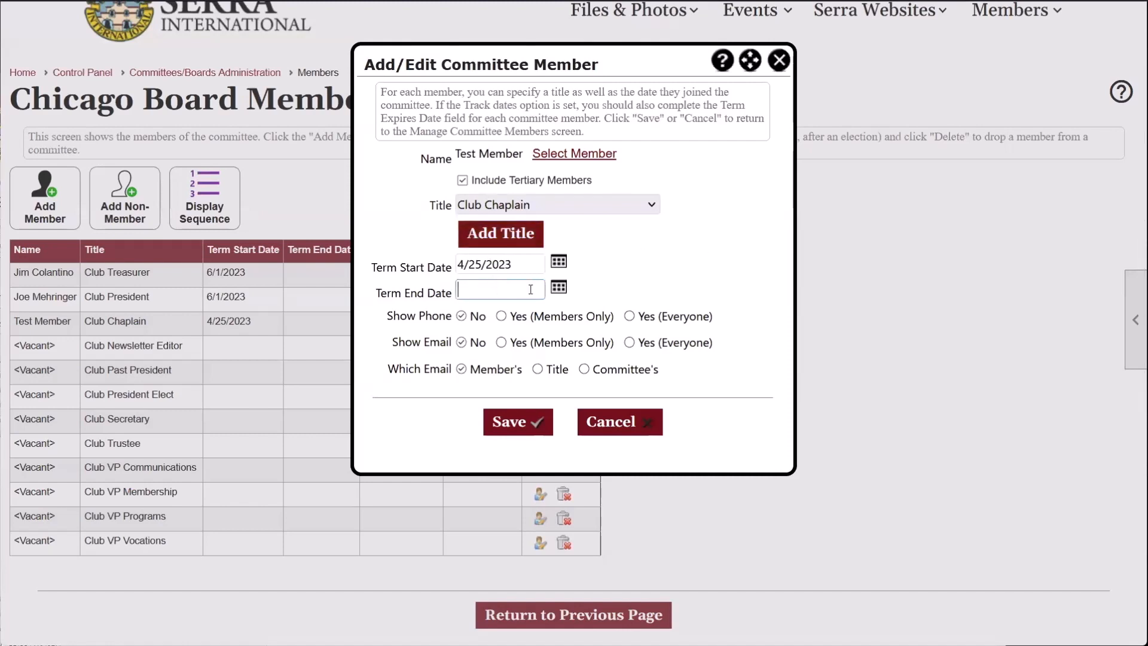
left_click(779, 60)
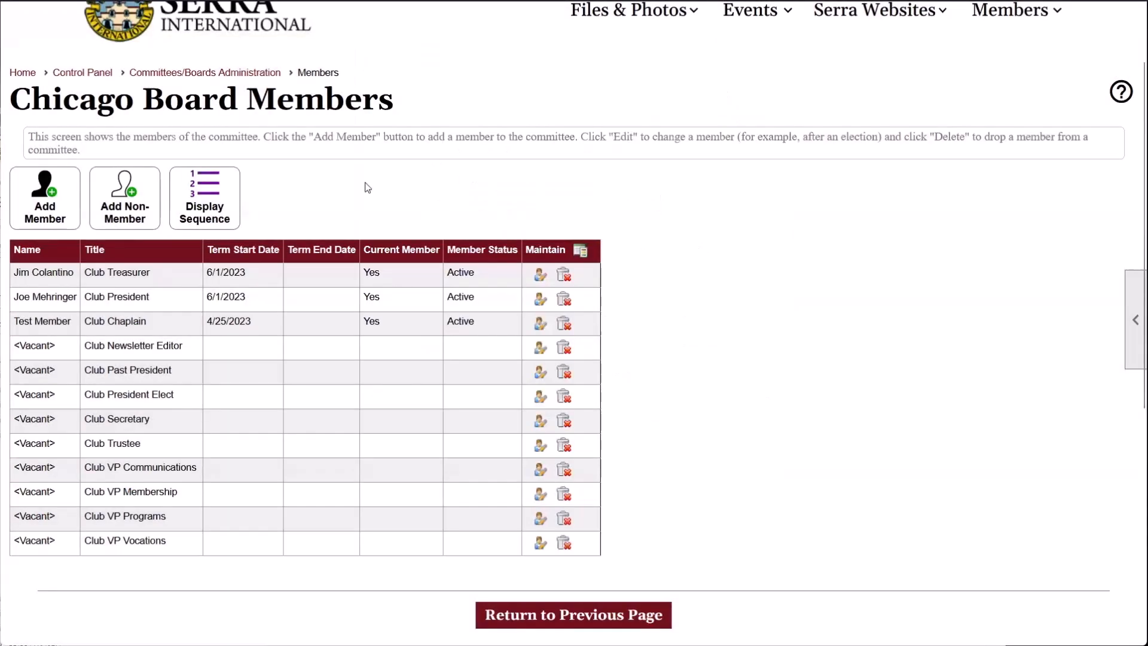
- Set the Club Chaplain's term end date to 04/24/2024, save the entry, and review the chaplain's row in the board list
left_click(538, 328)
left_click(556, 290)
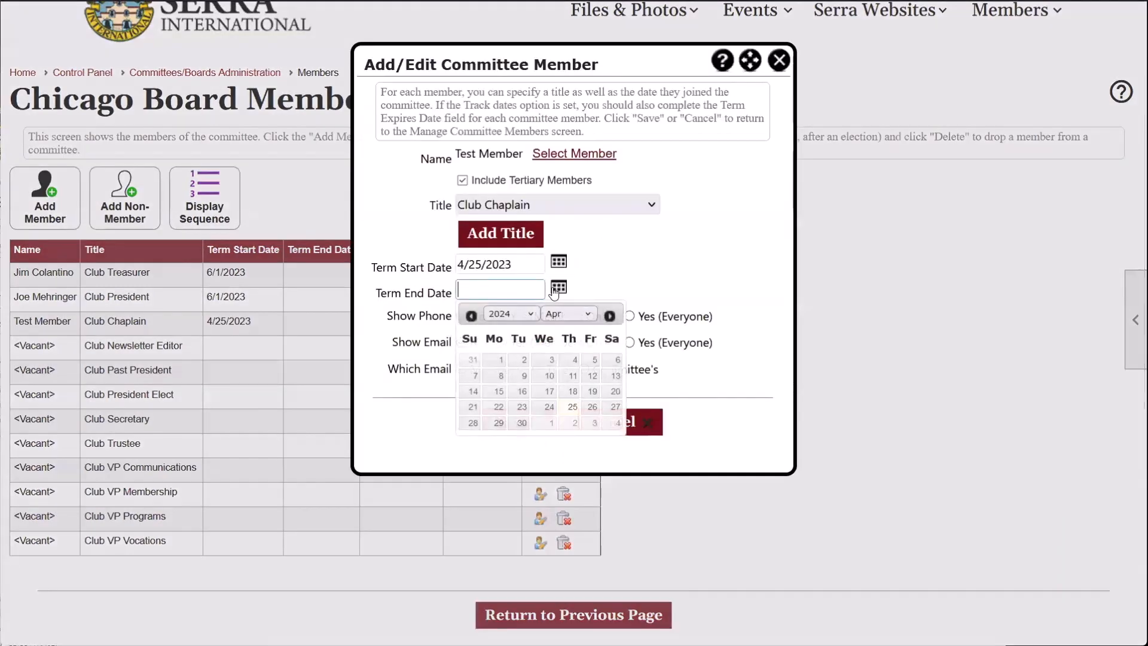
left_click(549, 407)
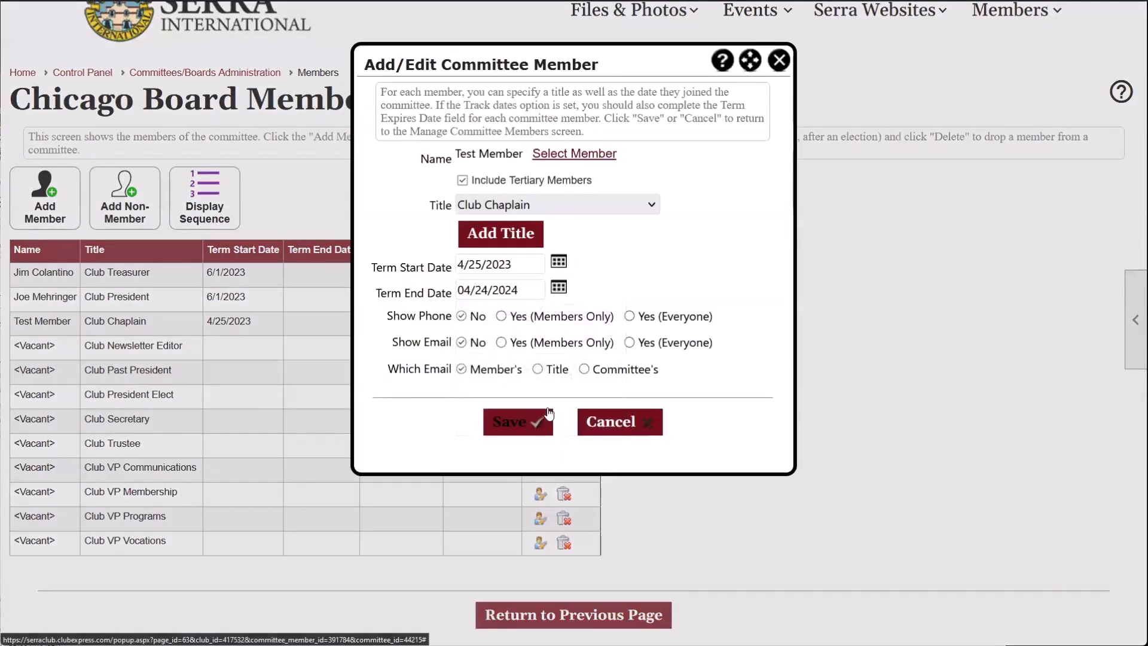
left_click(510, 423)
scroll(134, 428, "down", 3)
scroll(318, 400, "up", 1)
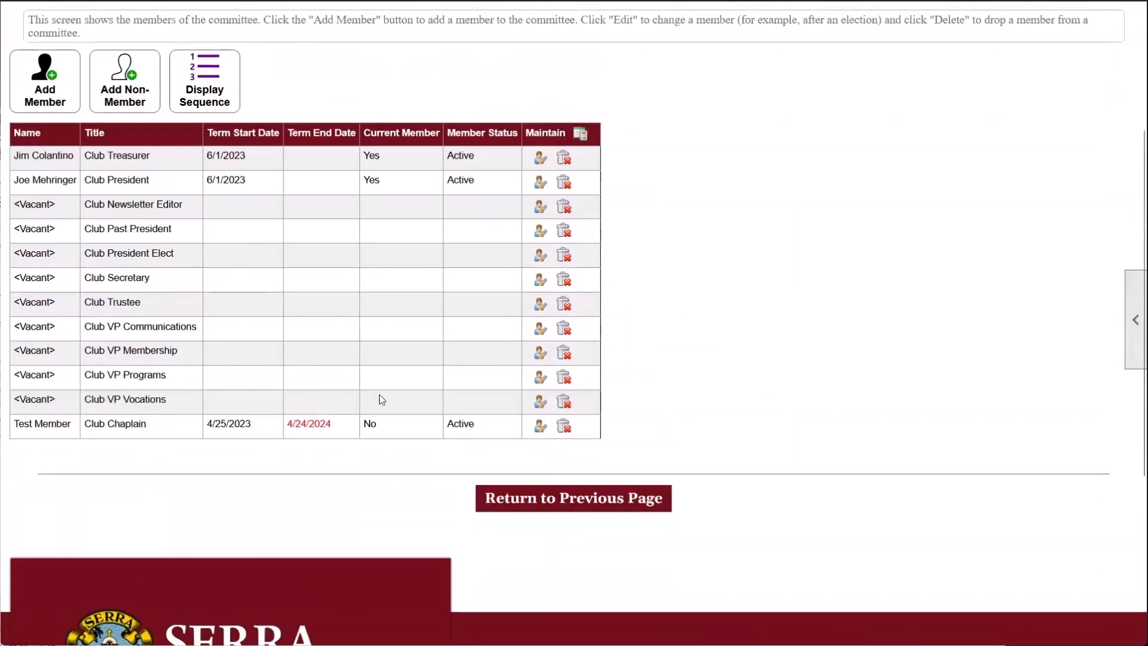
left_click_drag(333, 448, 295, 450)
left_click(293, 455)
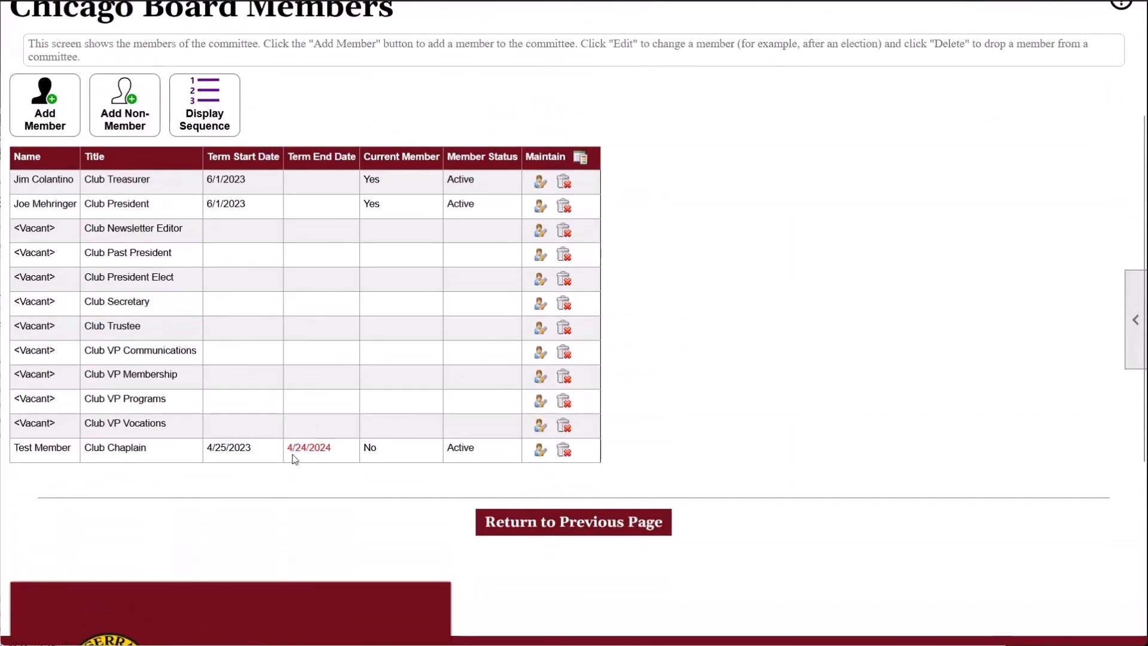
left_click_drag(17, 449, 291, 450)
left_click(343, 450)
- Add the member found by searching "club" to the board as Club Chaplain with term start date 04/25/2024, and save the entry
left_click(70, 100)
left_click(574, 173)
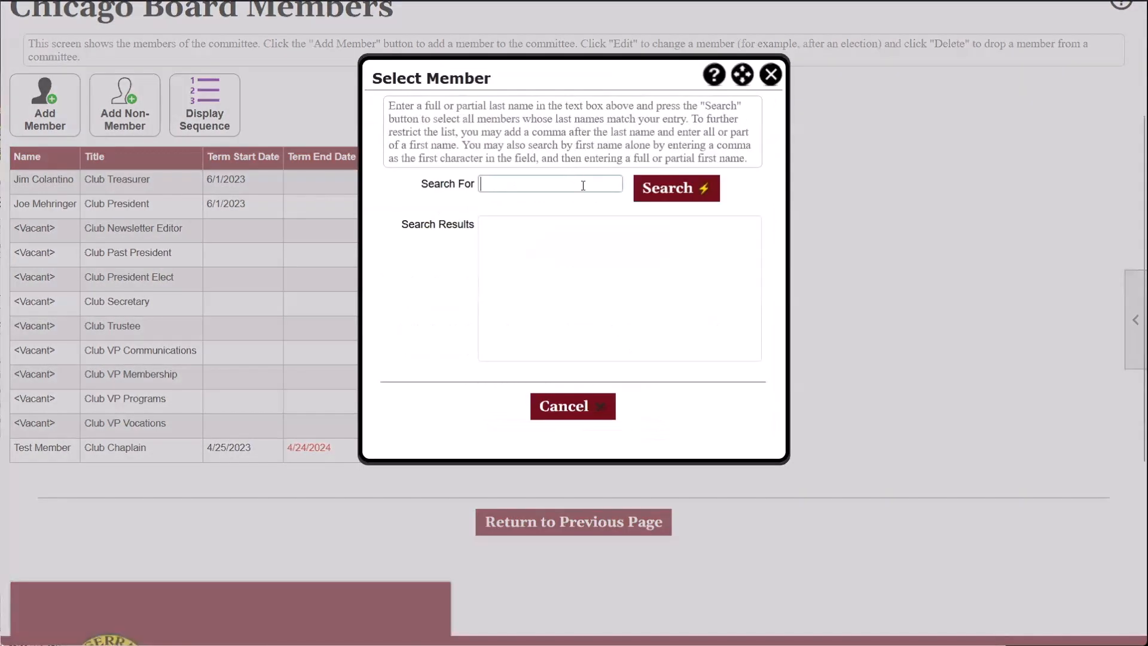
type("club")
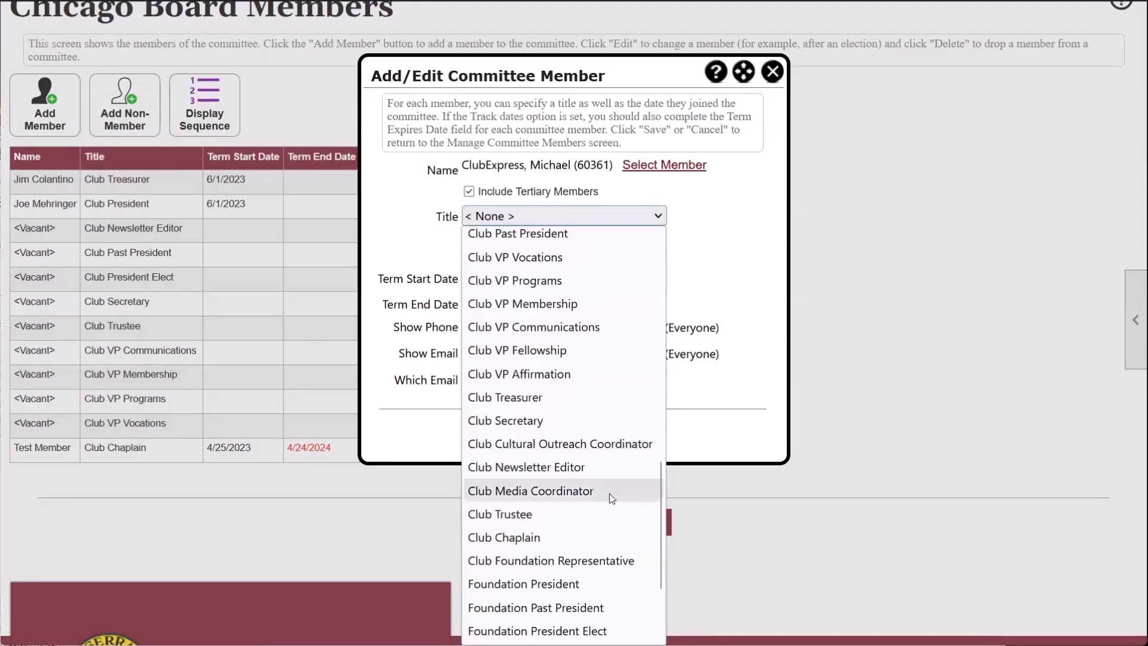
left_click(594, 536)
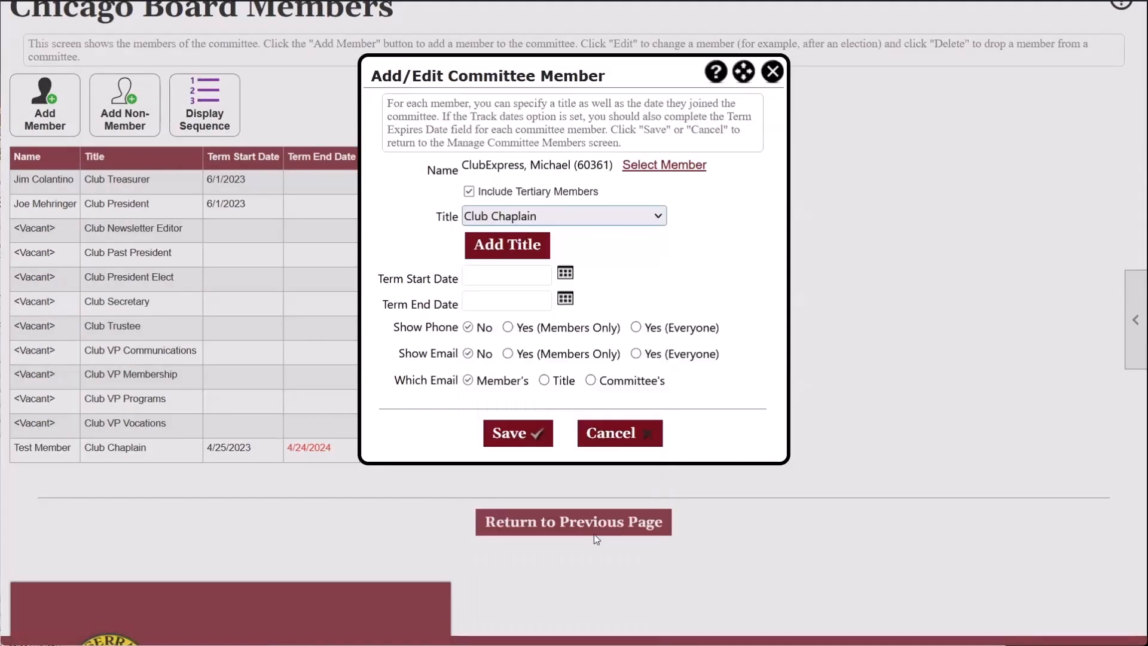
left_click(573, 276)
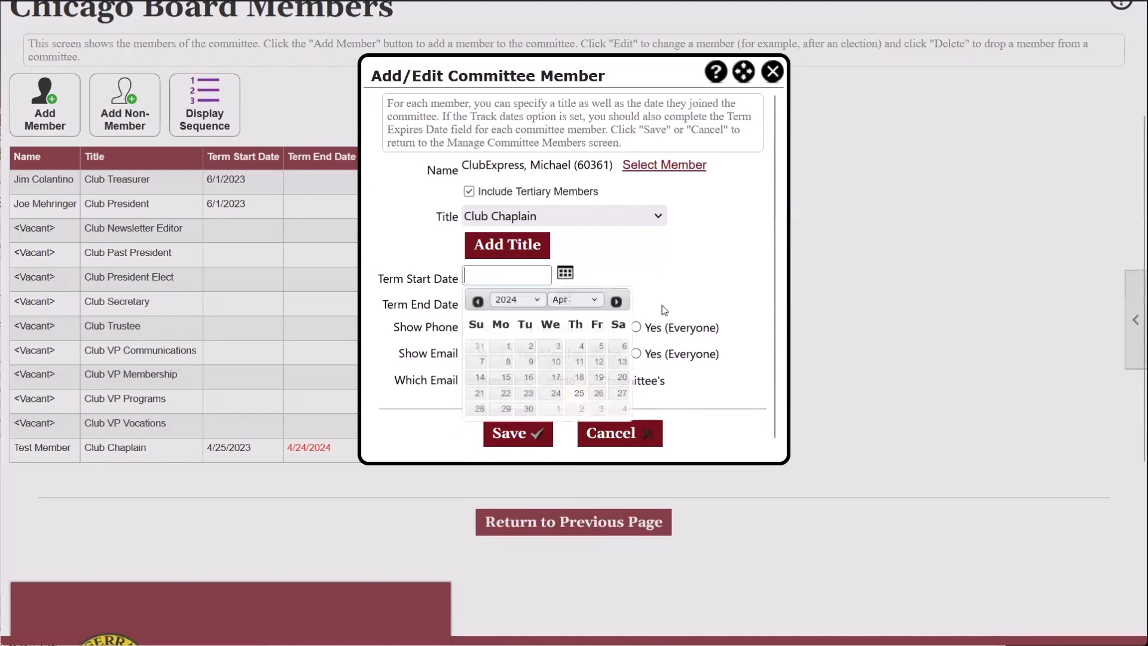
left_click(579, 396)
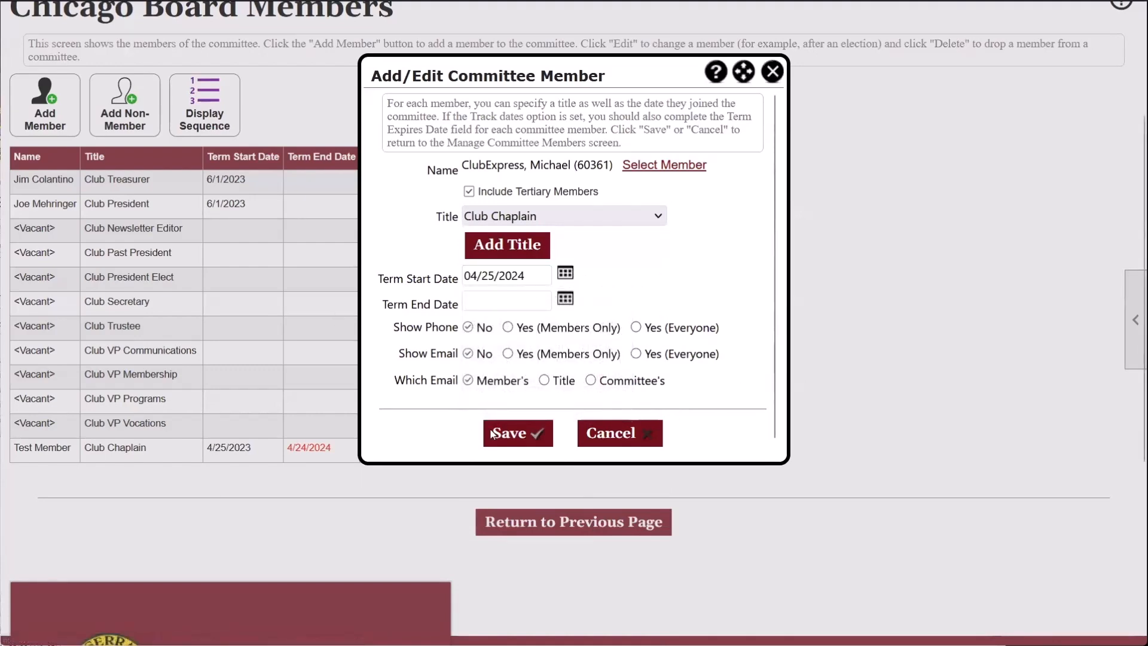
left_click(549, 436)
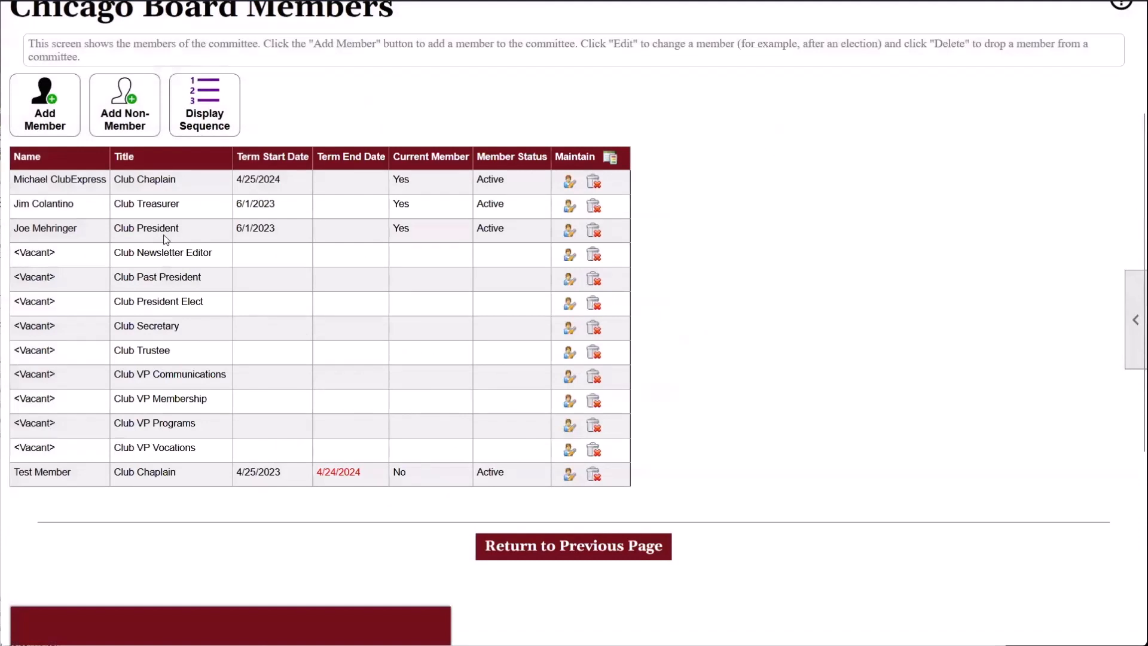
- Compare the names, titles and term dates of the new and former Club Chaplain rows in the board list
left_click_drag(207, 181, 12, 181)
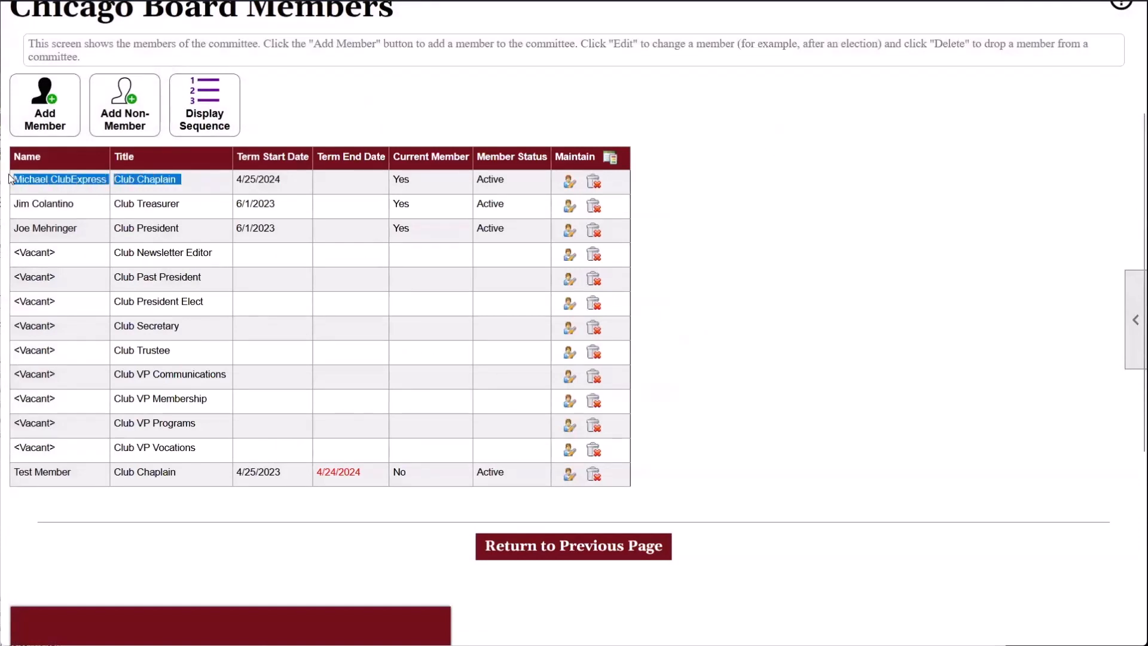
left_click(226, 180)
left_click_drag(235, 181, 289, 191)
left_click(290, 192)
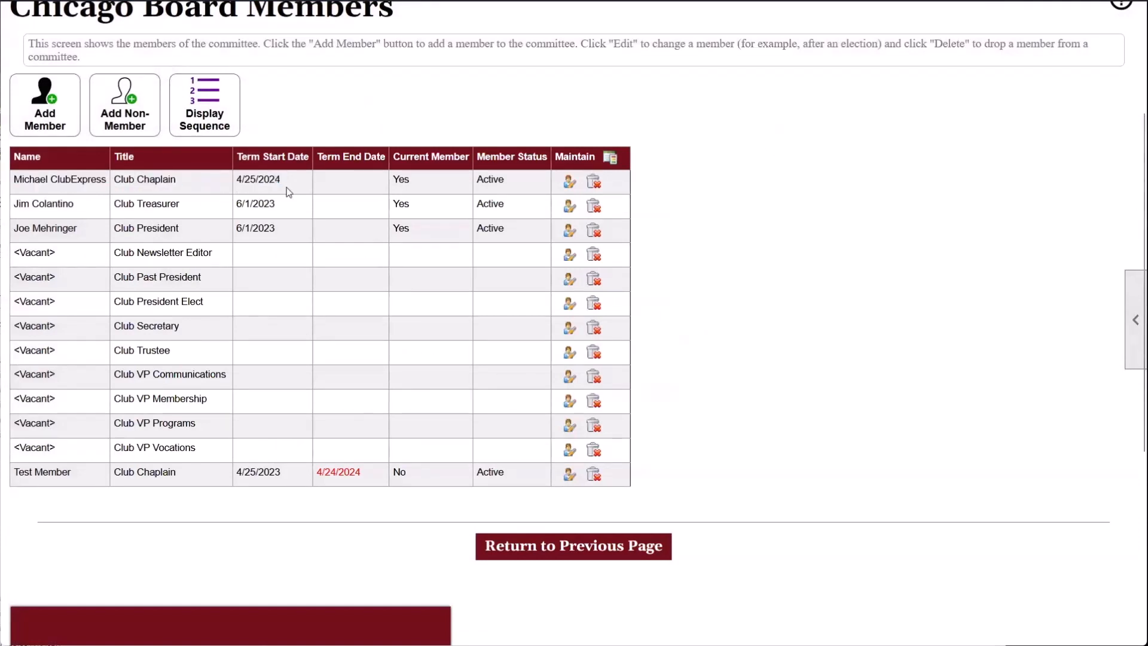
left_click_drag(13, 479, 181, 476)
left_click(186, 476)
left_click_drag(88, 479, 13, 480)
left_click(104, 479)
left_click_drag(234, 476, 364, 476)
left_click(372, 480)
left_click_drag(20, 473, 315, 474)
triple_click(338, 470)
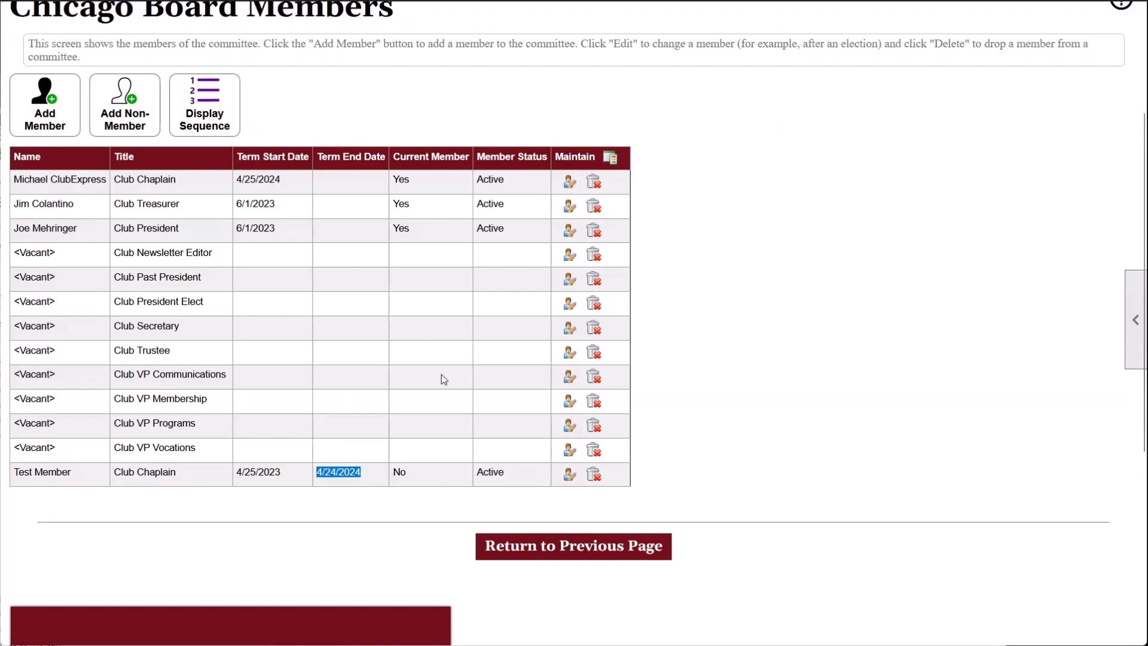
- Examine the former Club Chaplain's row against the Current Member column and its term end date
left_click(70, 199)
left_click_drag(64, 447, 15, 183)
left_click(20, 472)
left_click_drag(19, 472, 372, 478)
left_click_drag(394, 157, 477, 160)
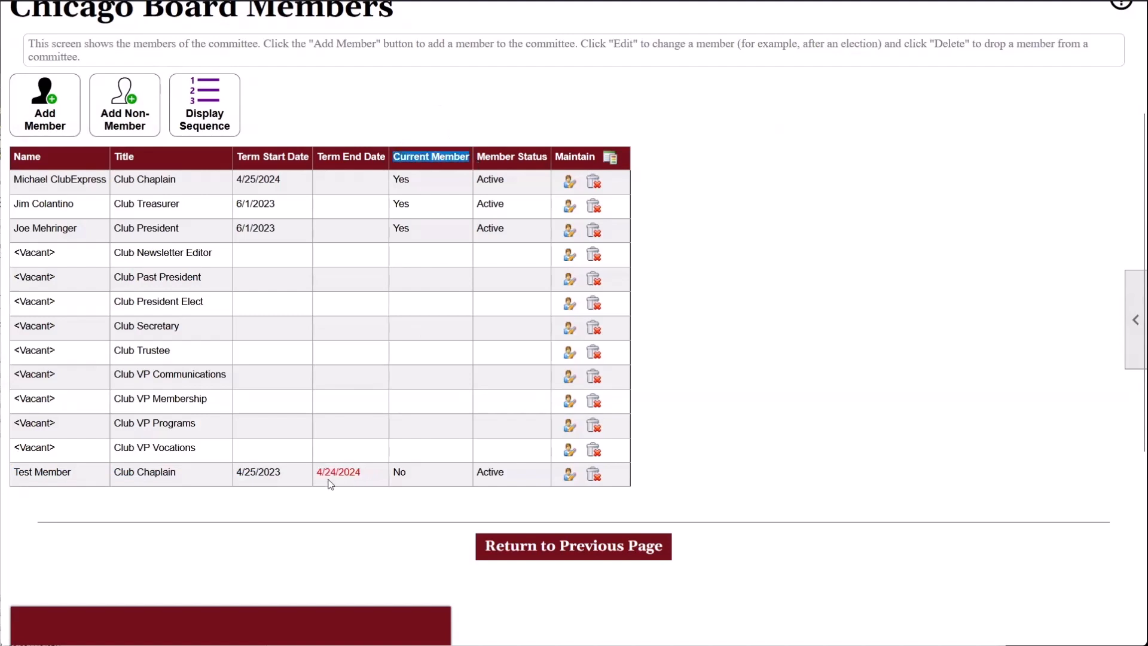
left_click_drag(321, 473, 381, 476)
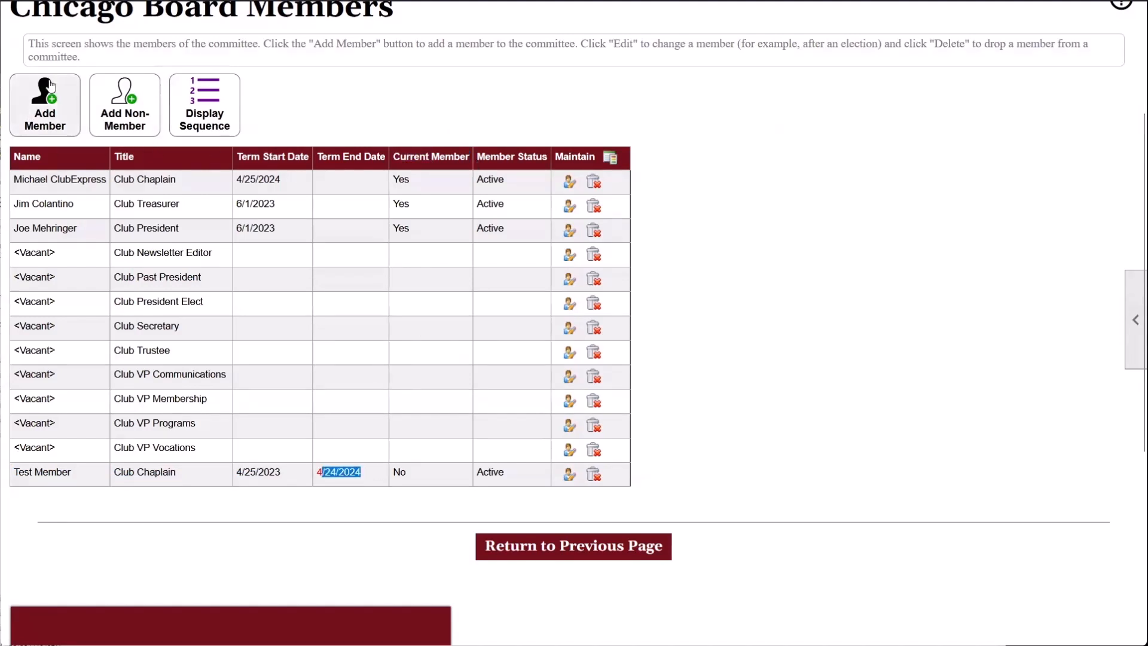
- Return to the committee list and check the Chicago Board's member count
left_click(513, 544)
scroll(513, 542, "down", 2)
left_click_drag(110, 293, 27, 286)
left_click(186, 286)
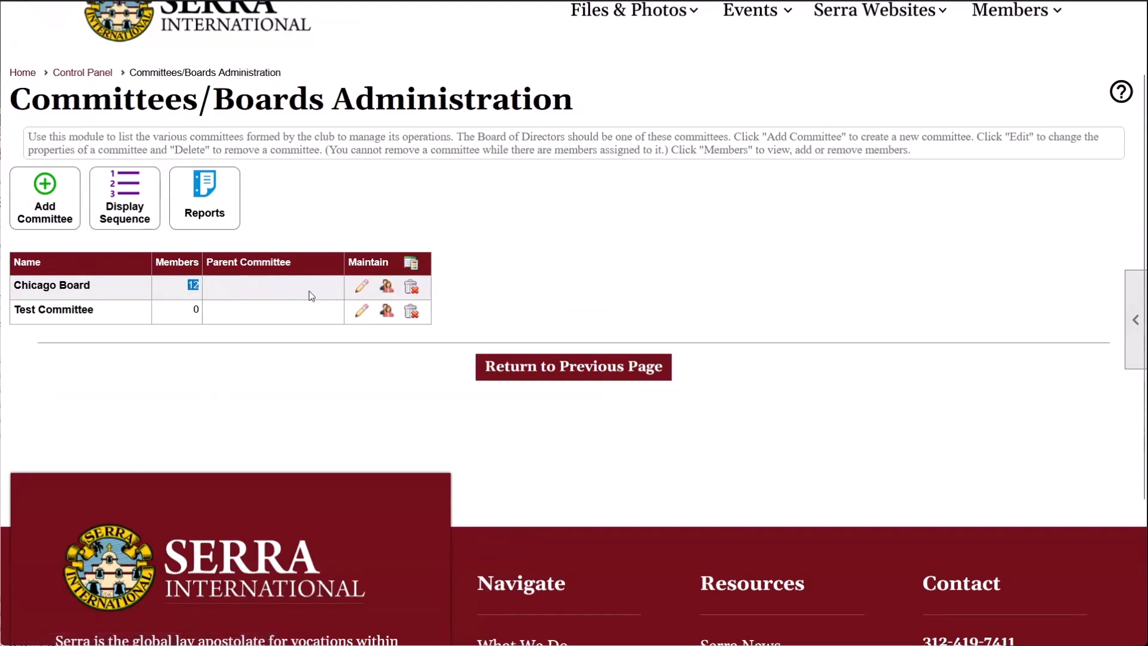
- Reopen the Chicago Board's member list and check the former chaplain's end date, current-member flag and status
left_click(386, 290)
scroll(161, 477, "down", 5)
left_click_drag(89, 388, 12, 379)
left_click_drag(304, 378, 506, 382)
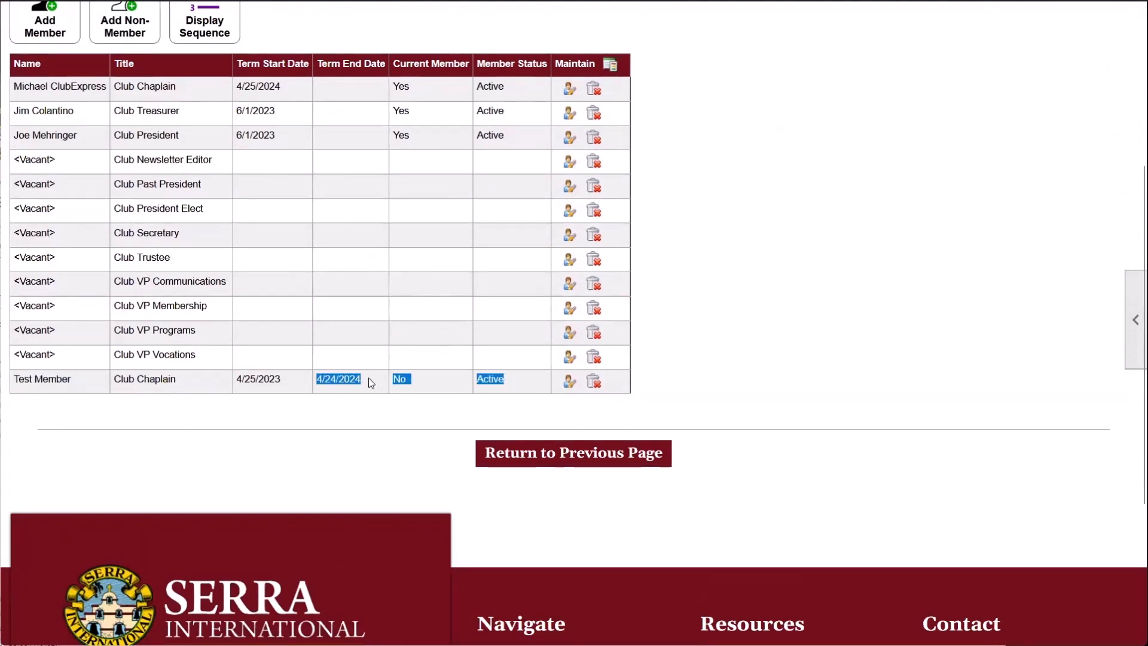
- Open the current Club Chaplain's entry for editing and change the title to Club Trustee
scroll(170, 187, "up", 2)
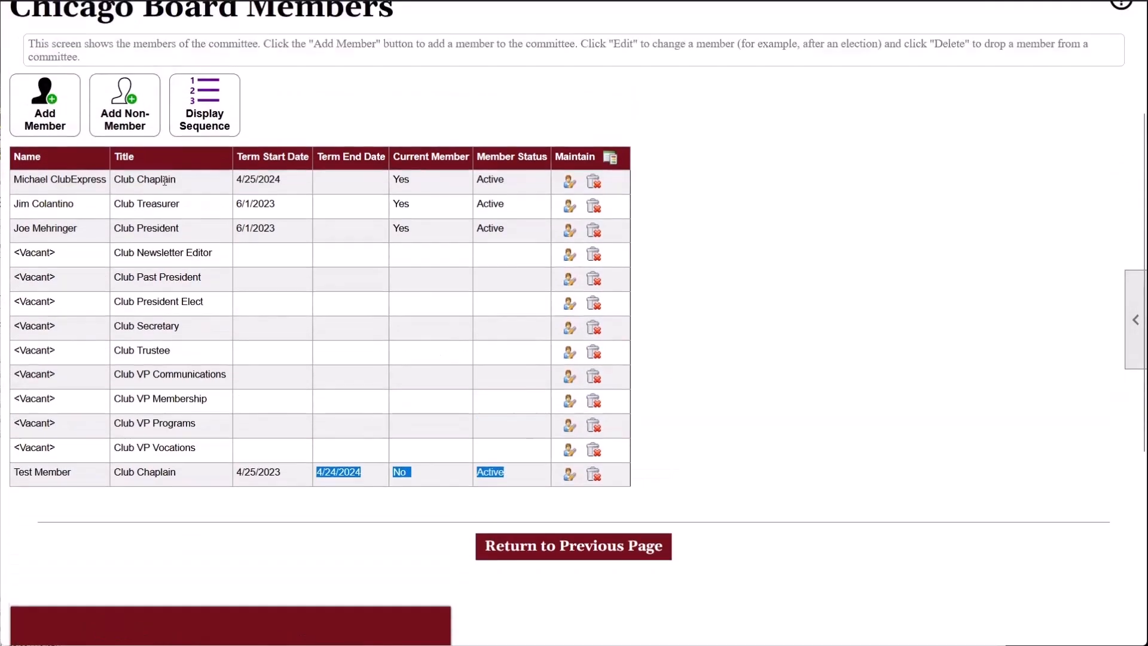
triple_click(29, 179)
left_click(570, 181)
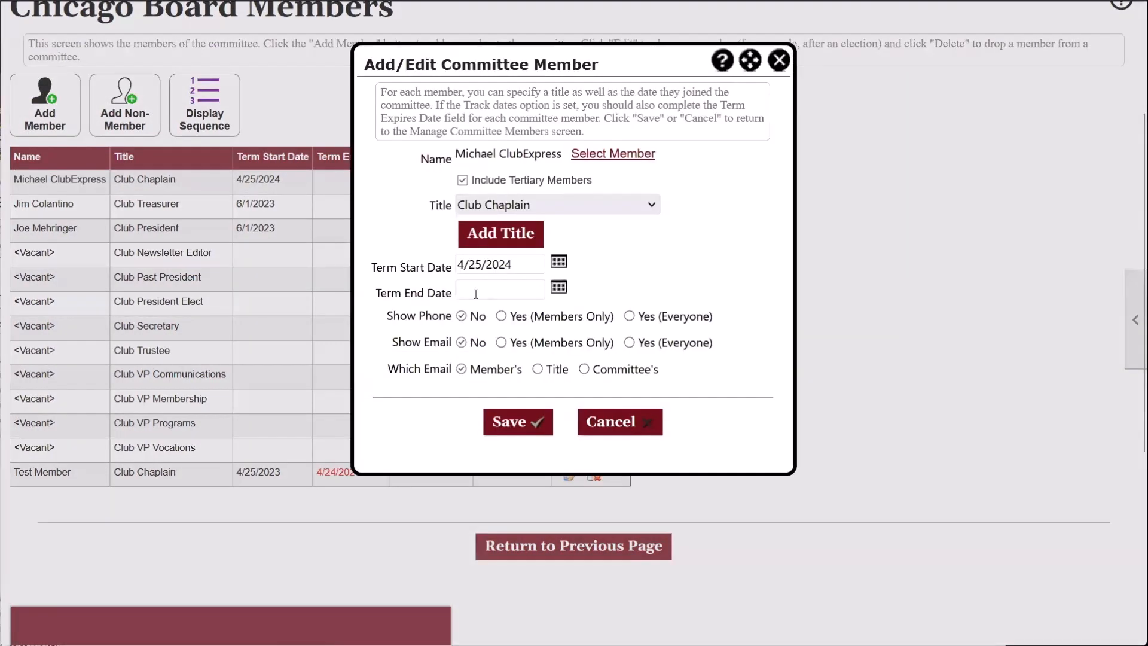
left_click(523, 265)
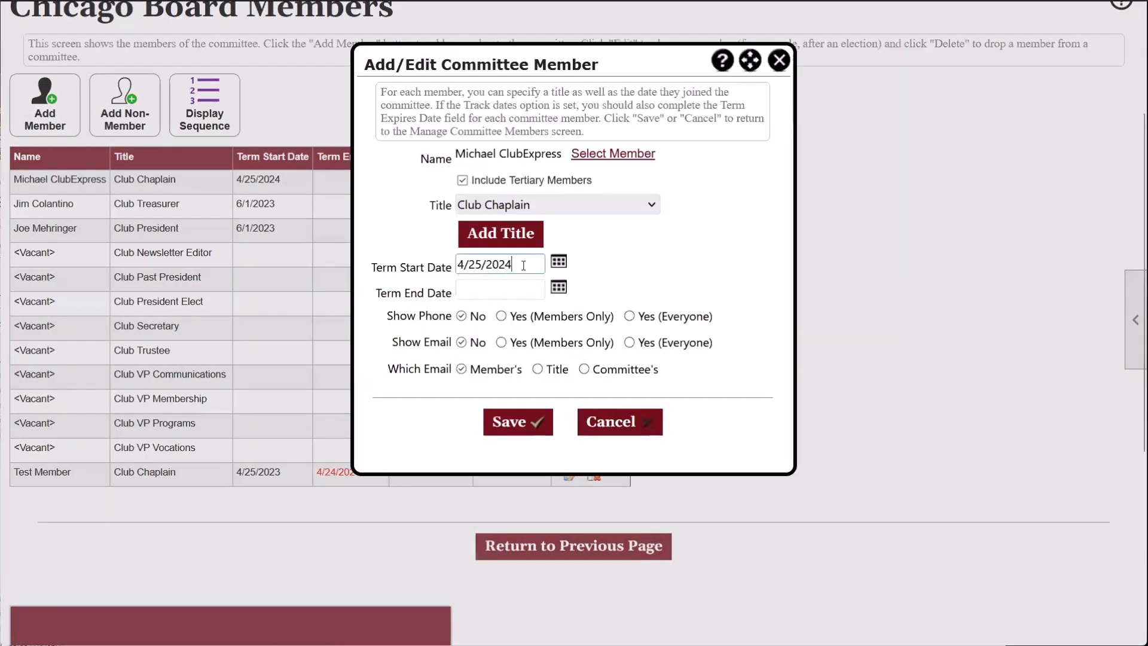
left_click(539, 211)
left_click(497, 376)
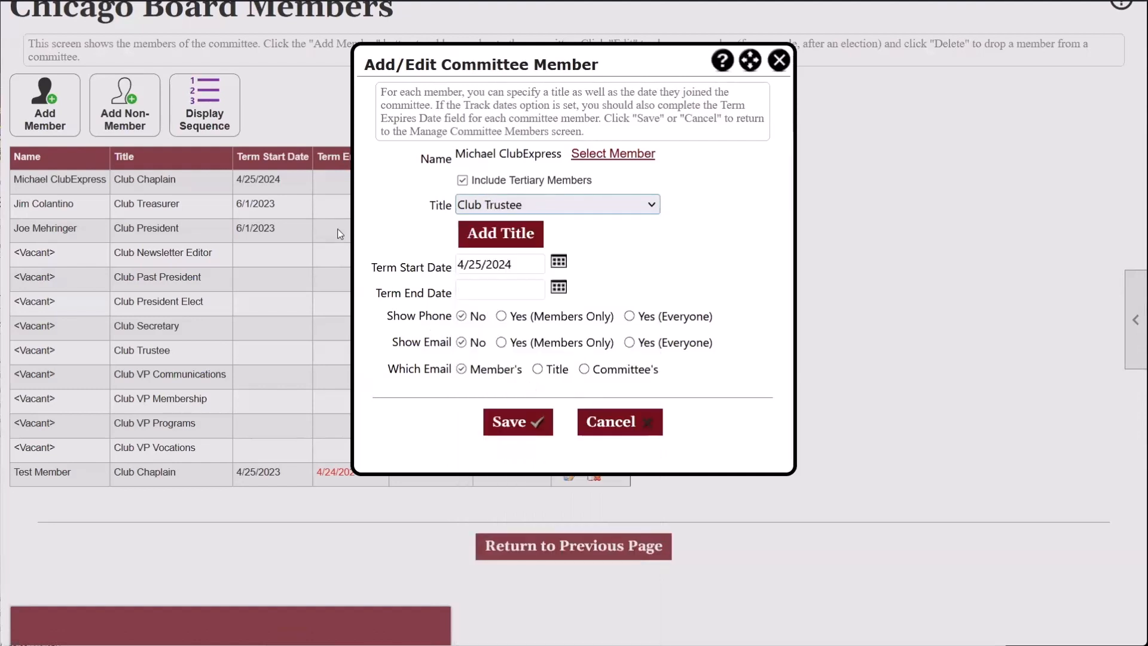
- Set the Club Trustee's term start date to 4/25/2023 and end date to 04/24/2024, and save the entry
left_click(524, 266)
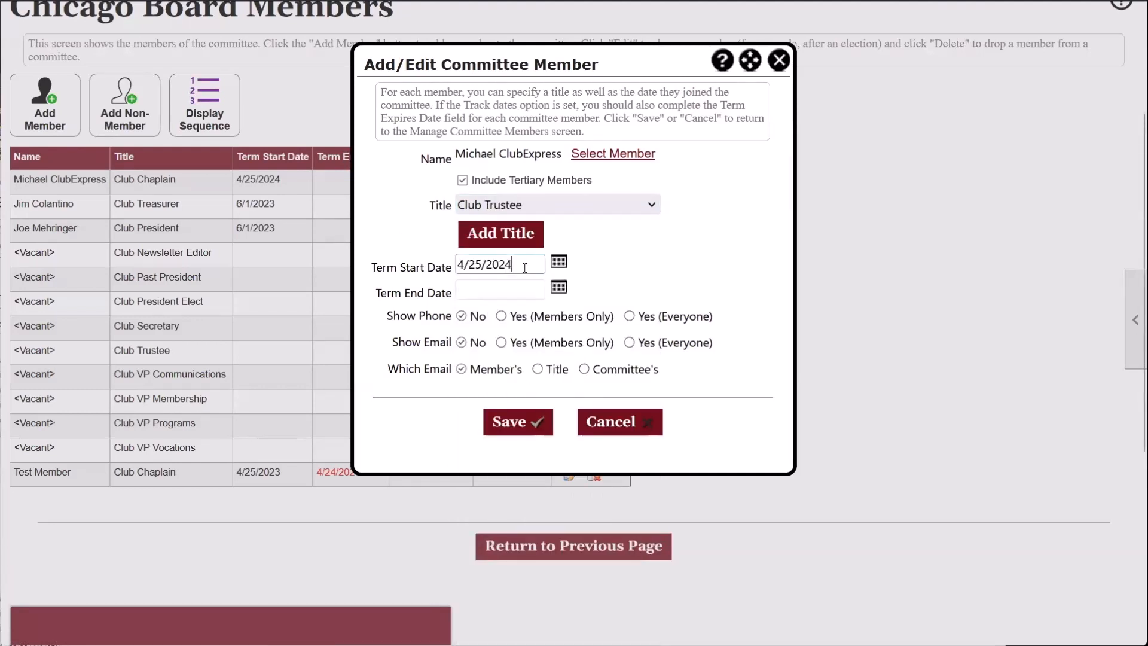
type("3")
key("Tab")
left_click(558, 288)
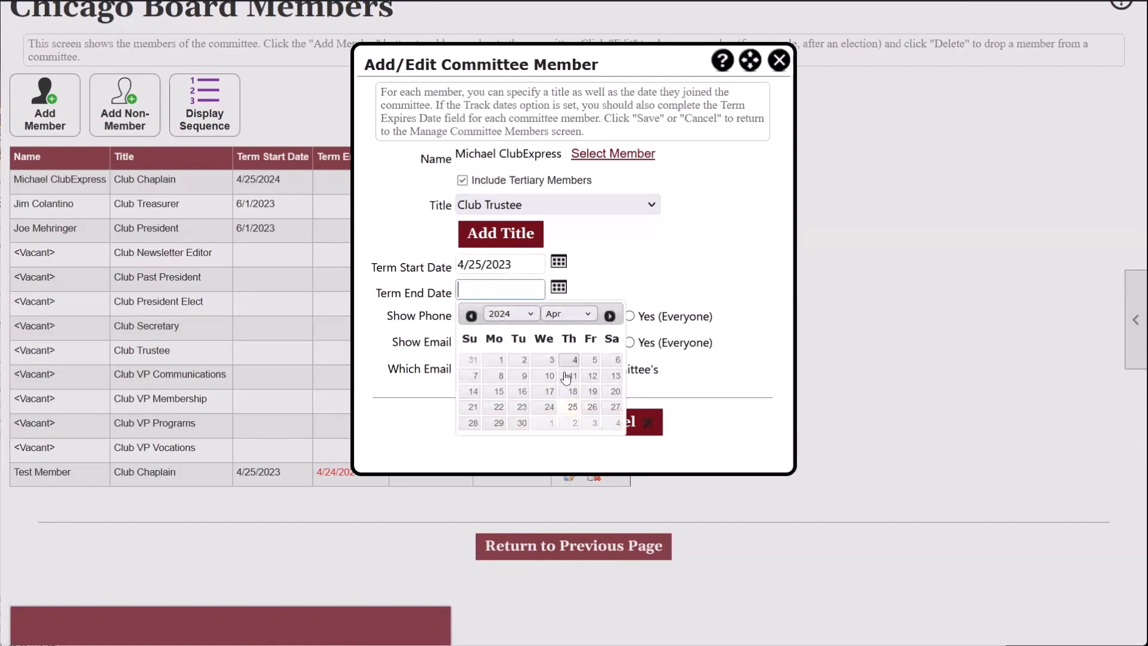
left_click(549, 408)
left_click(541, 422)
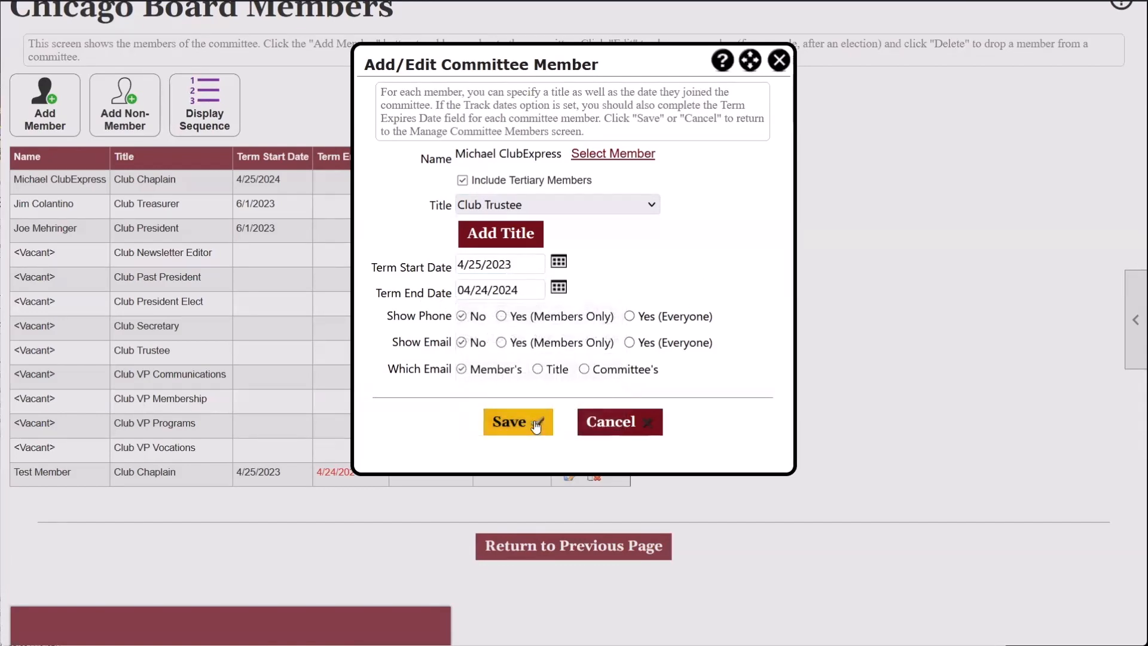
- Review the titles, names and term dates of the ended Club Trustee and Club Chaplain entries in the board list
scroll(418, 382, "down", 3)
scroll(382, 315, "up", 3)
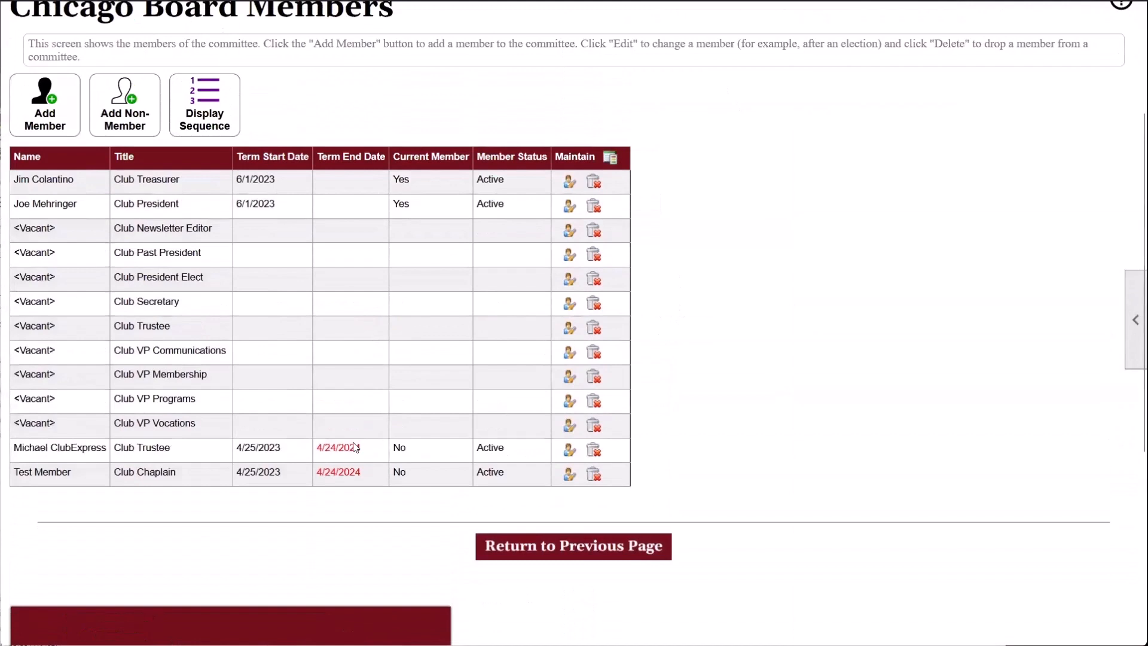
left_click_drag(237, 447, 265, 450)
left_click(324, 450)
left_click_drag(112, 451, 180, 453)
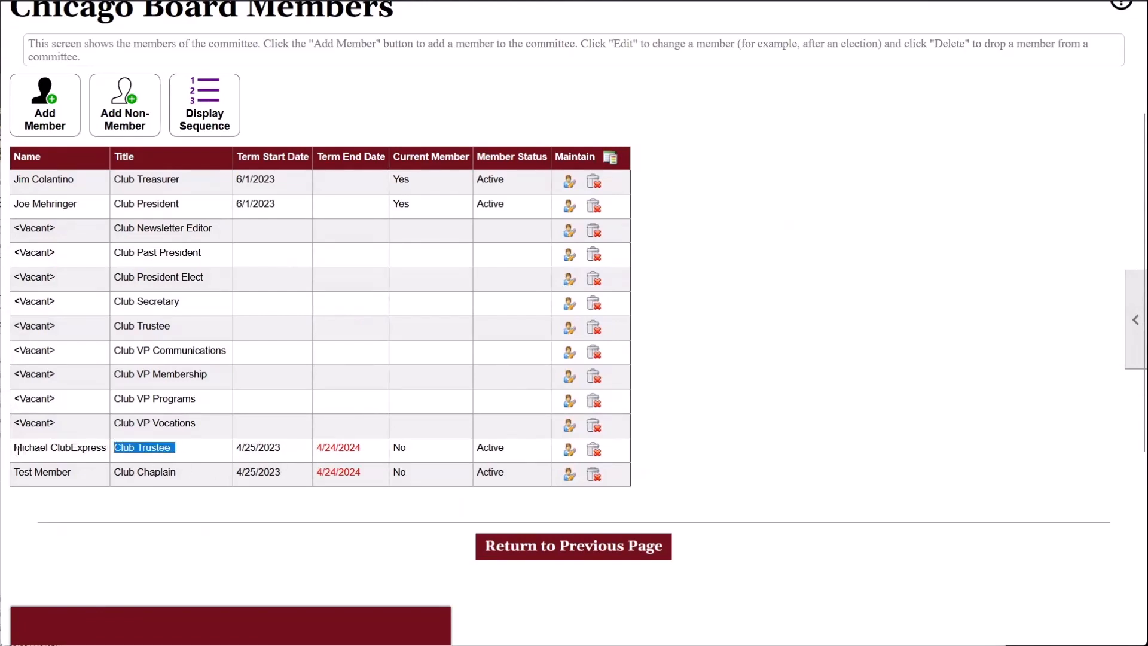
left_click_drag(18, 450, 96, 451)
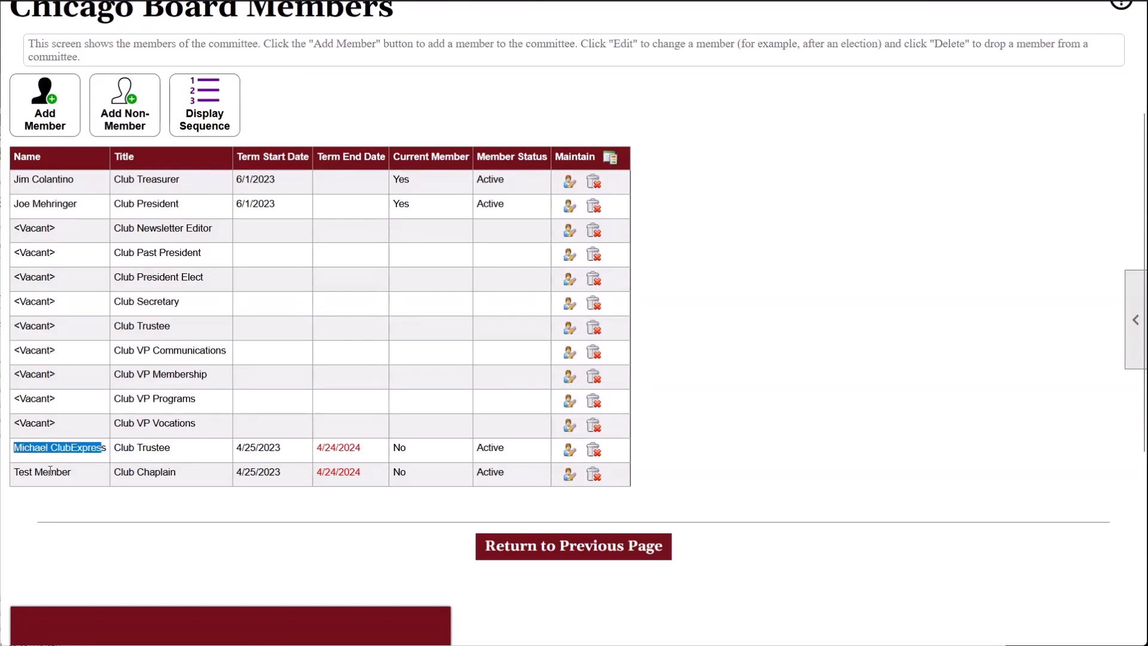
left_click_drag(73, 476, 19, 487)
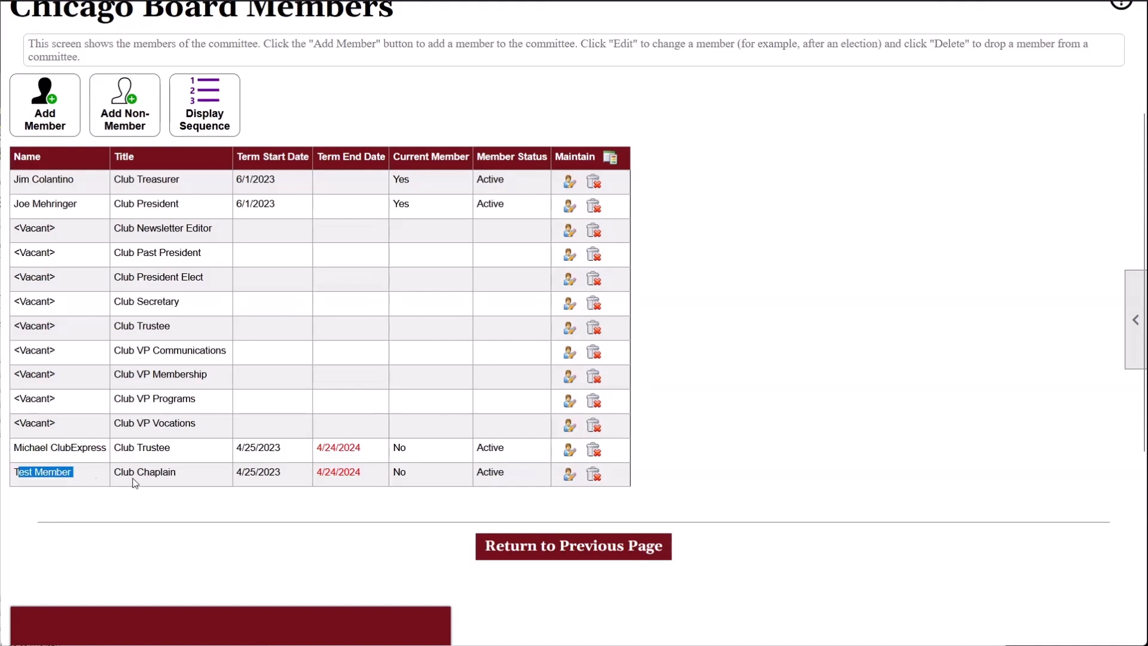
left_click(246, 466)
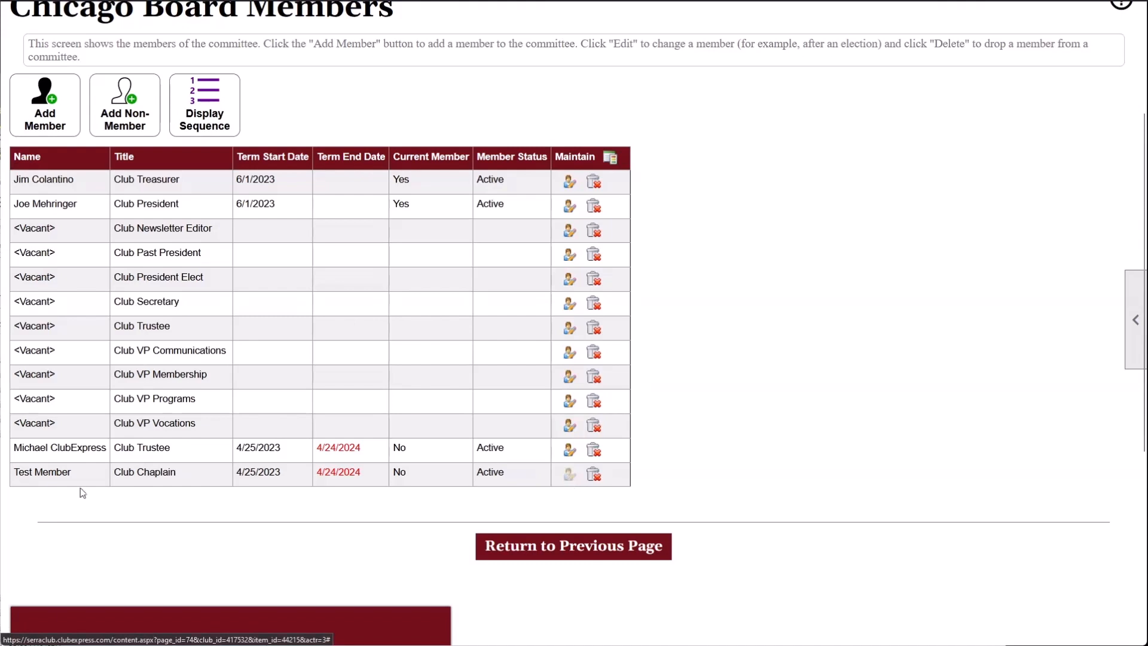
left_click_drag(110, 476, 436, 484)
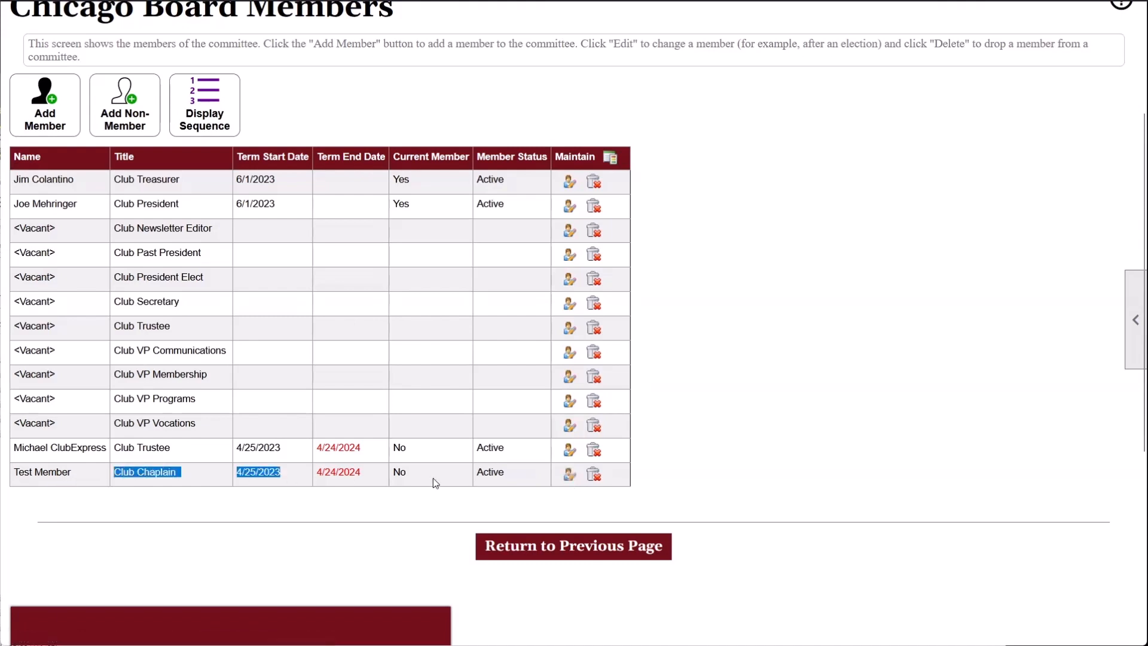
- Set the Club Chaplain's term start date to 4/25/2021 and end date to 4/24/2026, and save the entry
left_click(568, 474)
left_click(522, 266)
type("1")
left_click(537, 293)
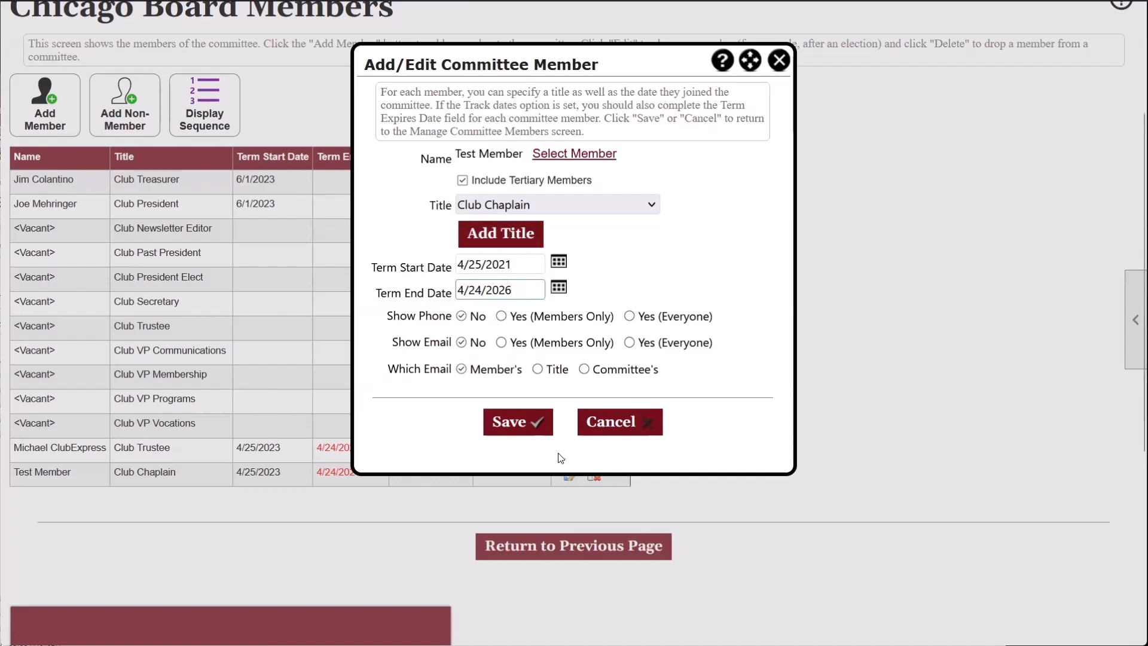
left_click(528, 423)
- Examine the Club Chaplain's row and term end date, and compare them with the ended Club Trustee's row
left_click_drag(69, 228, 395, 229)
left_click(351, 185)
left_click_drag(322, 158, 384, 161)
left_click_drag(365, 231, 319, 229)
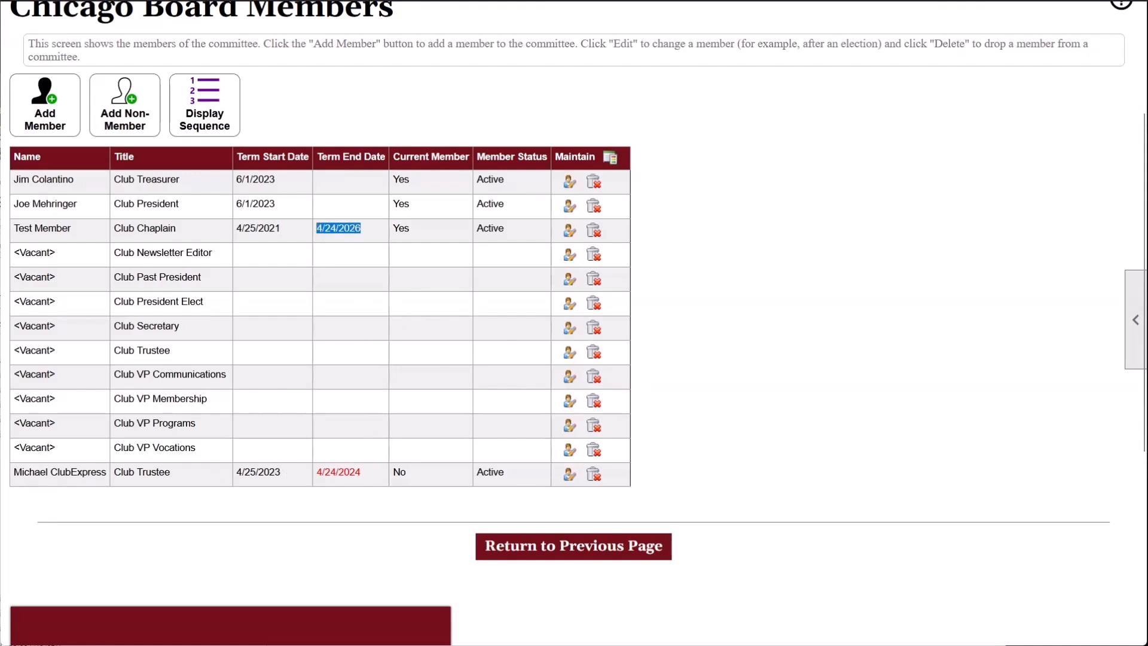
left_click_drag(14, 477, 525, 482)
left_click(525, 482)
- Set the Club Chaplain's term end date to 4/24/2023, save the entry, and review the chaplain's row in the board list
double_click(347, 226)
left_click(569, 231)
left_click(519, 289)
key("BackSpace")
type("3")
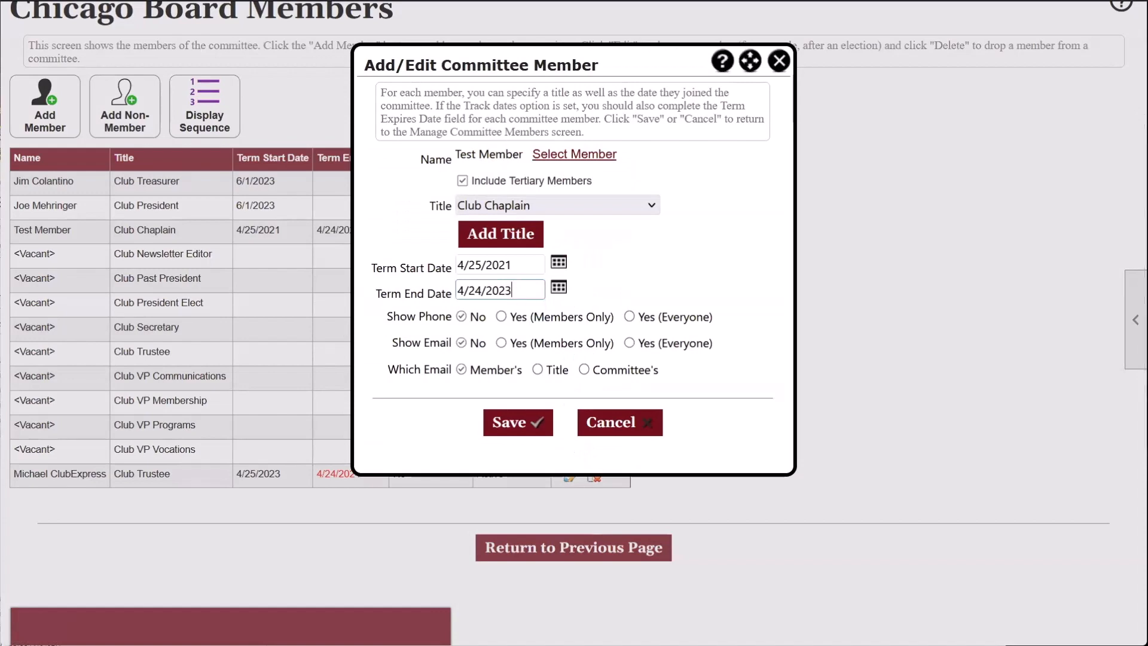
left_click(508, 422)
scroll(351, 404, "down", 2)
left_click_drag(447, 381, 18, 392)
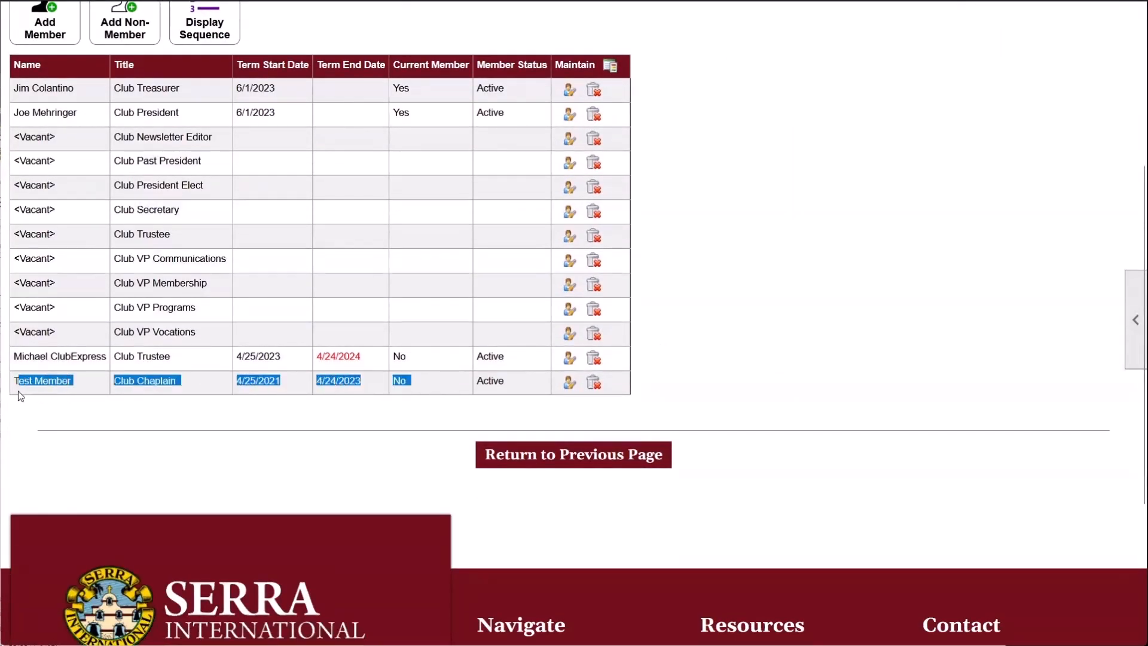
- Start a new board member entry and choose a different club member for it from the member search list
scroll(93, 425, "up", 2)
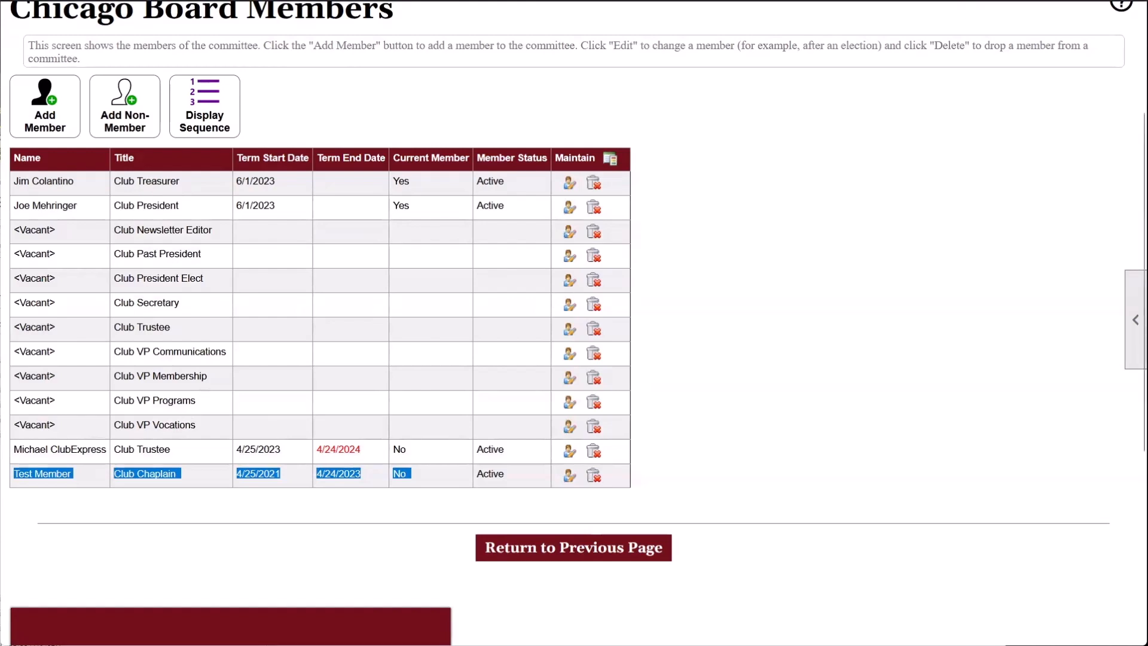
left_click(37, 123)
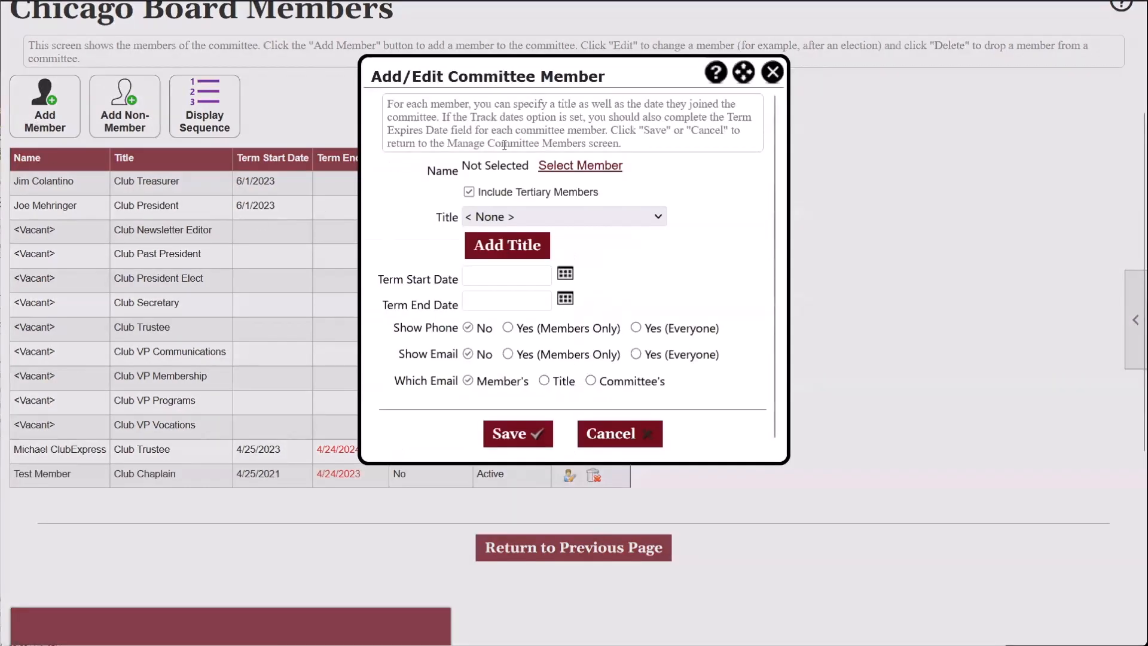
left_click(580, 165)
left_click(575, 263)
double_click(576, 267)
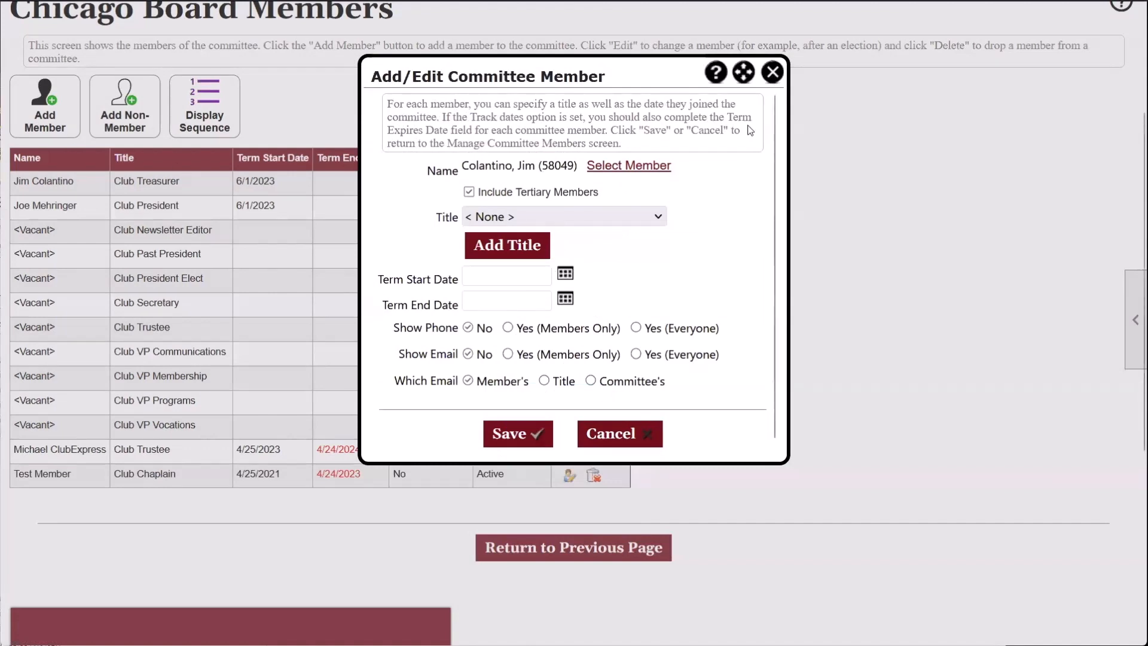
left_click(649, 165)
left_click(679, 190)
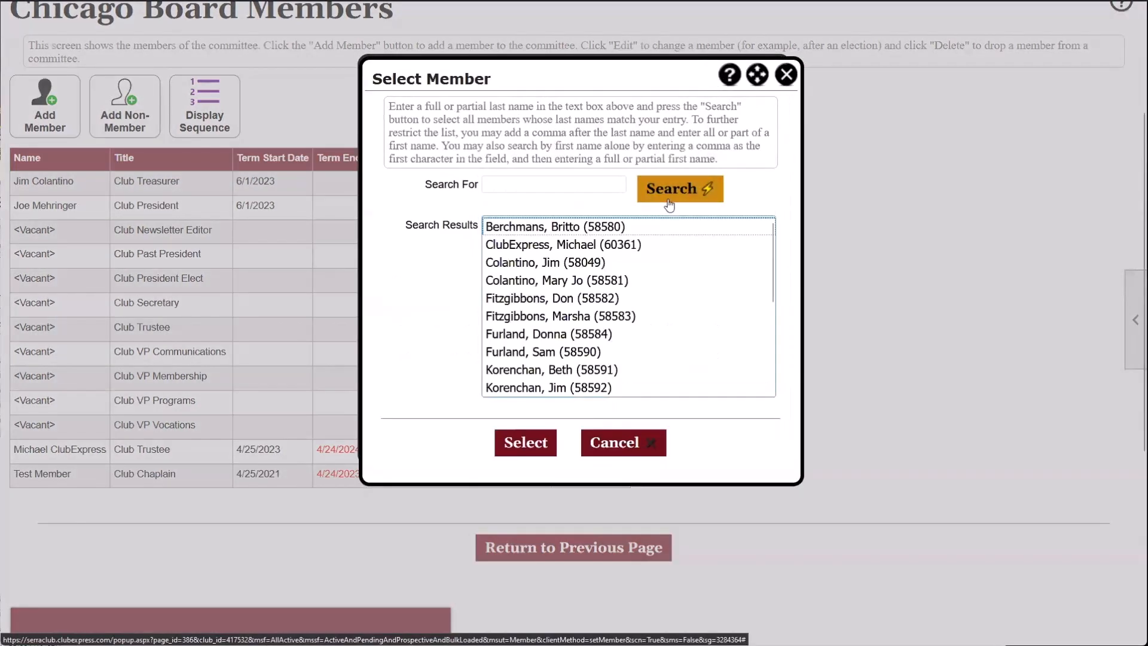
scroll(681, 299, "down", 3)
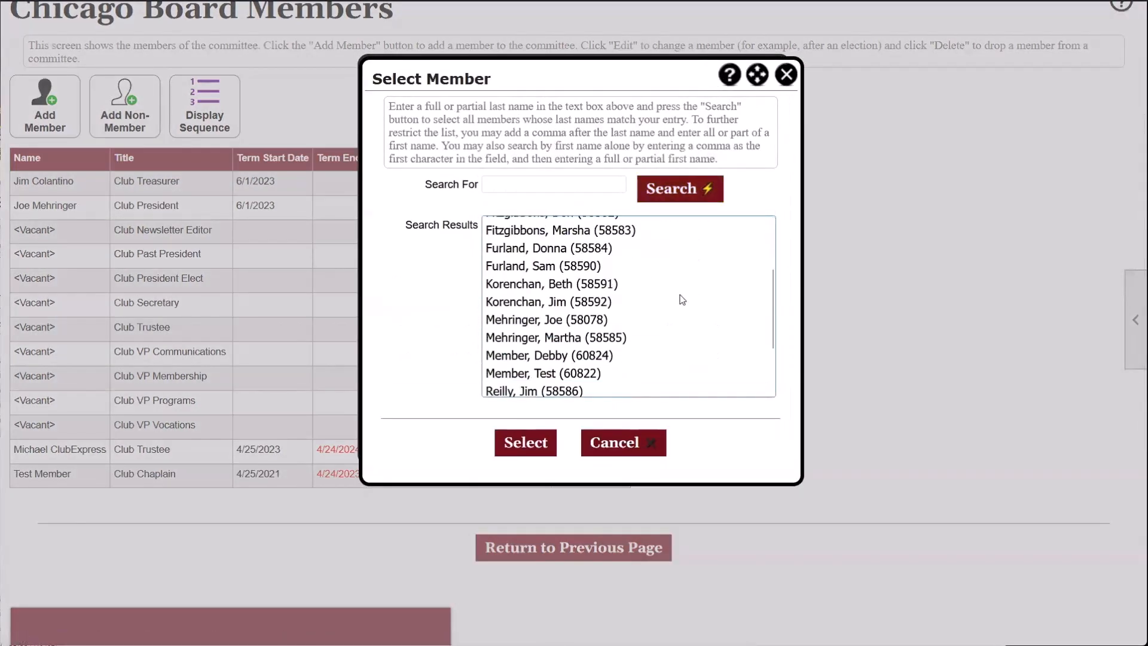
double_click(593, 283)
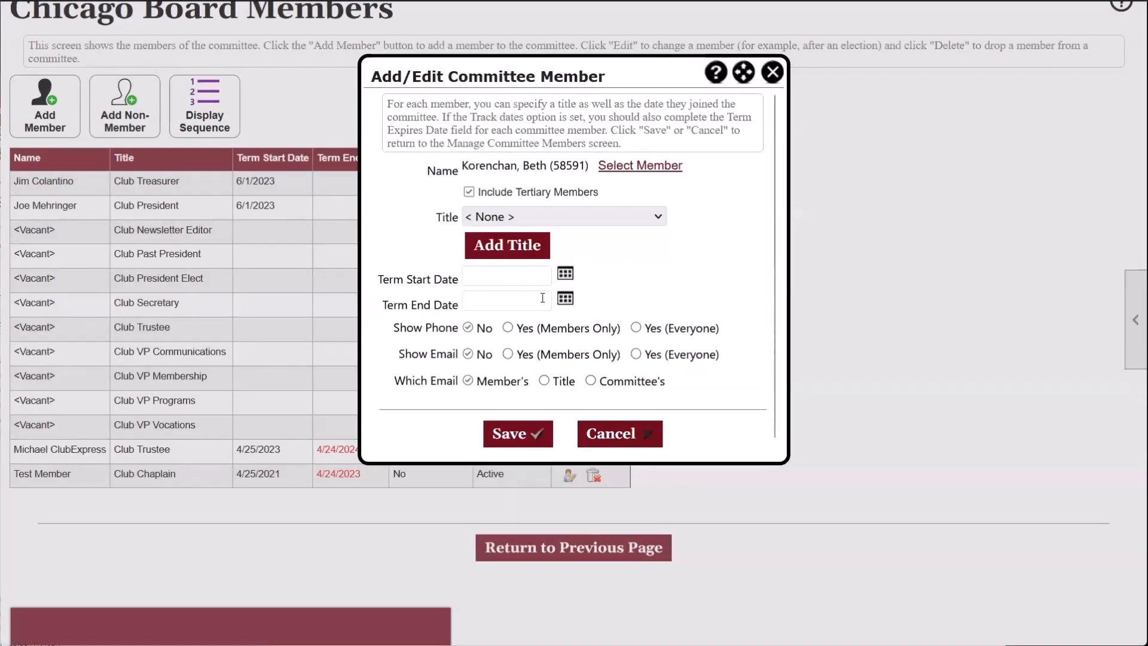
- Set the new entry's term end date to 04/01/2017 and start date to 04/01/2016 with no title, and save it
left_click(565, 298)
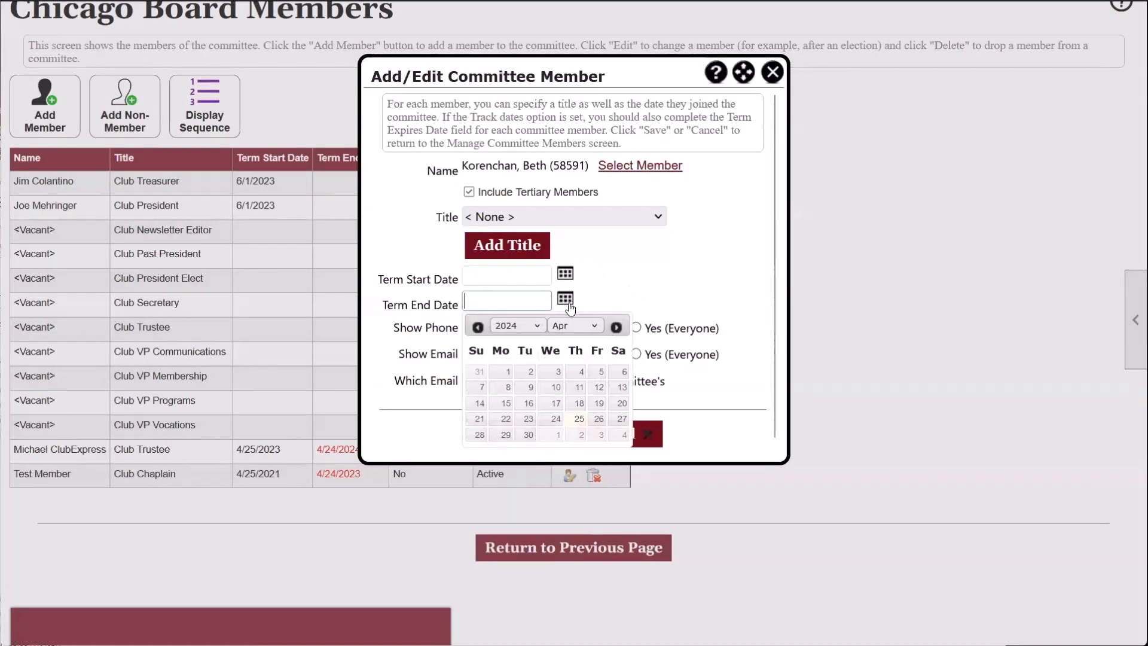
left_click(506, 327)
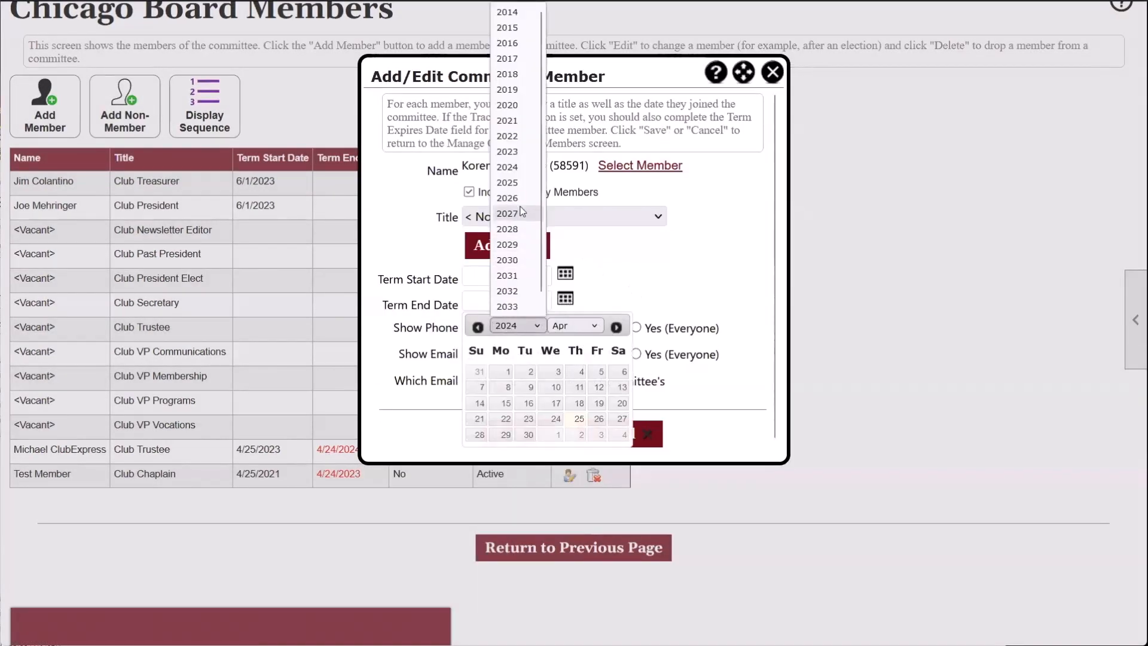
left_click(522, 66)
left_click(623, 372)
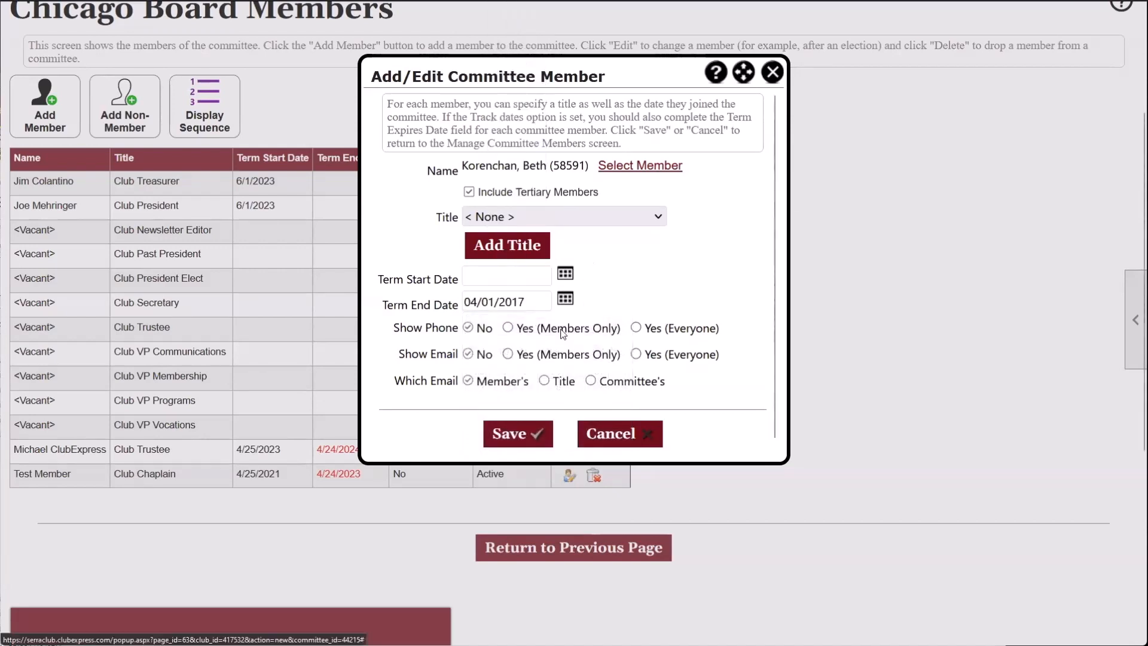
left_click(564, 275)
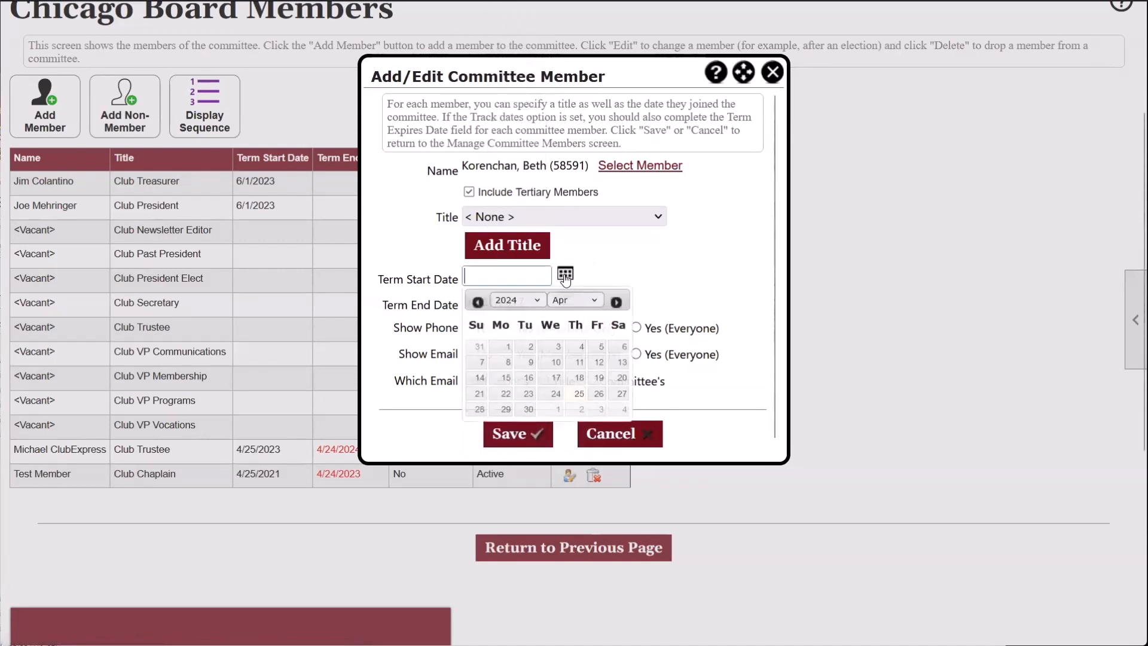
left_click(537, 301)
left_click(526, 356)
left_click(601, 348)
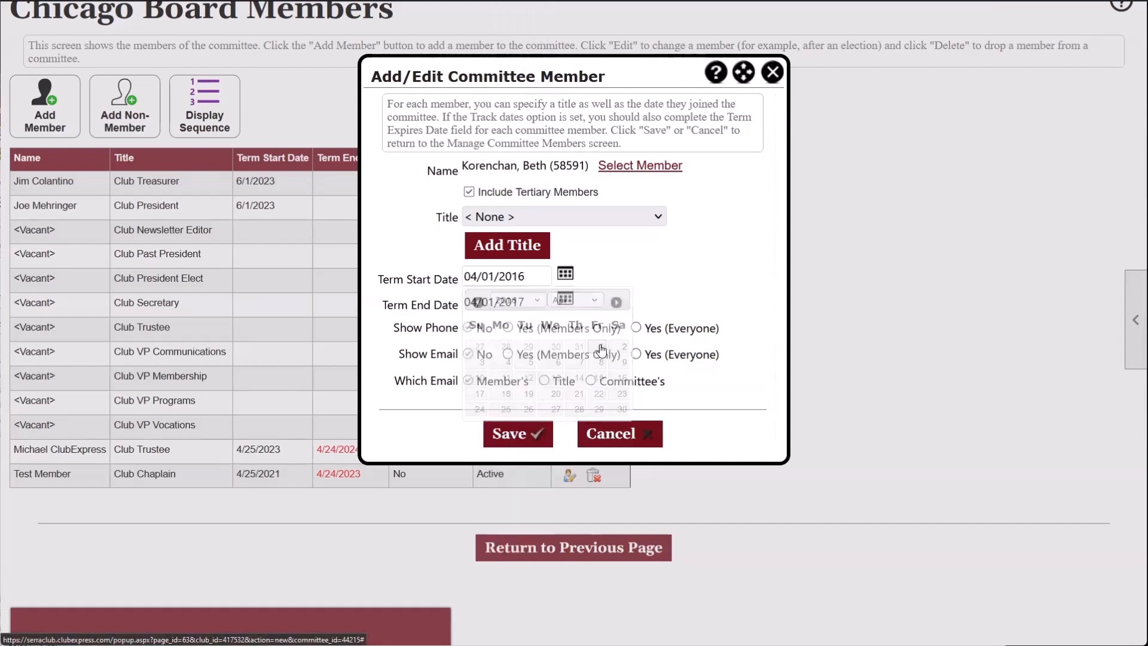
left_click(536, 432)
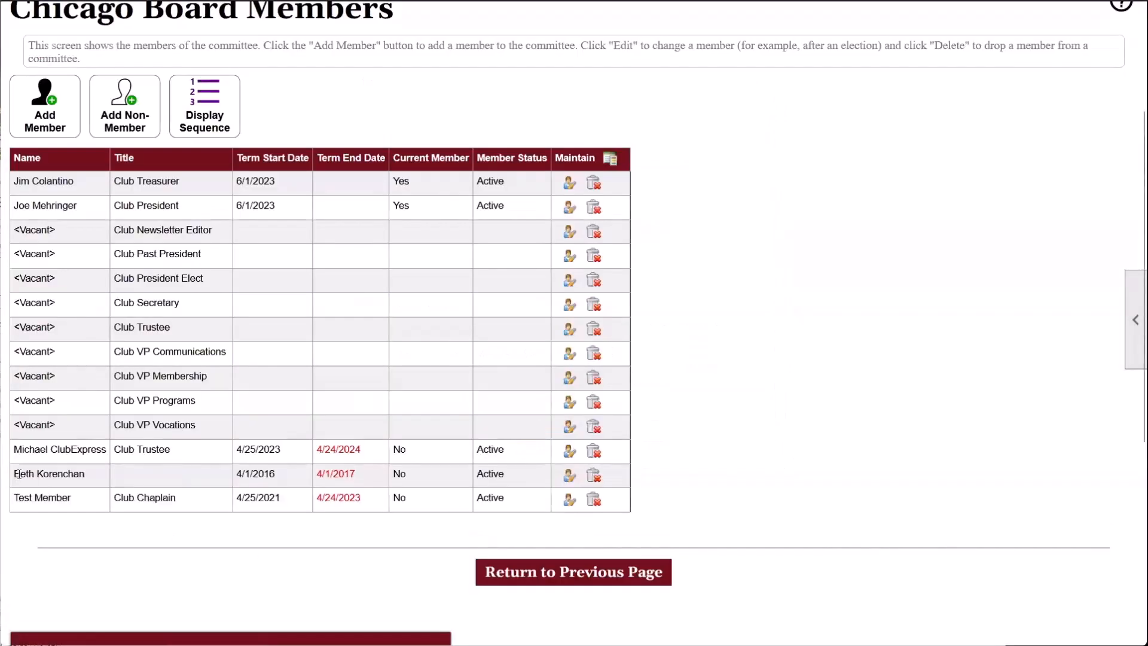
- Compare the untitled ended member's row with the titled positions from Club President to Club VP Vocations
left_click_drag(19, 474, 535, 476)
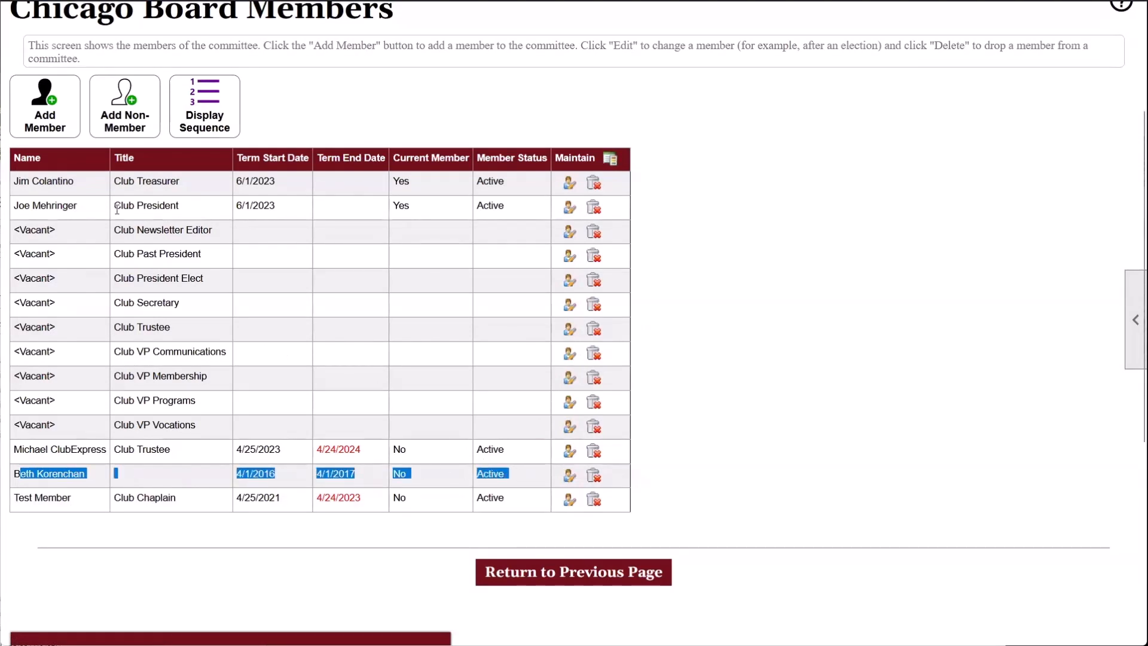
left_click_drag(114, 205, 160, 420)
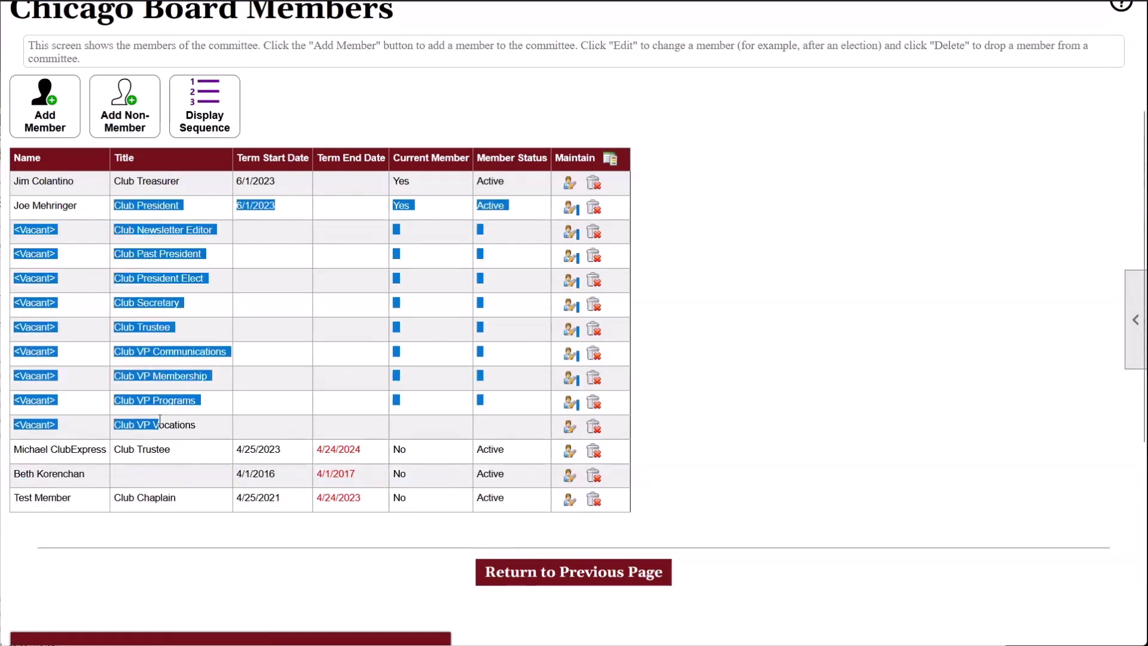
left_click(160, 421)
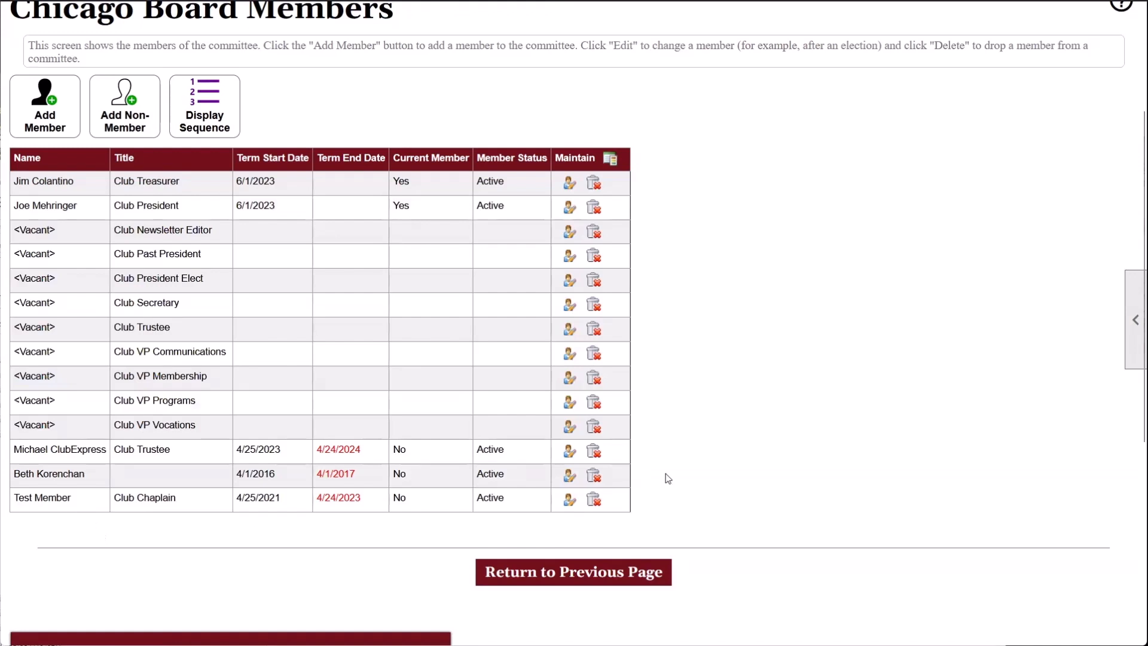
- Remove the ended Club Trustee entry with the 4/24/2024 term end date from the board list
left_click_drag(33, 449, 428, 530)
left_click(428, 530)
left_click(600, 450)
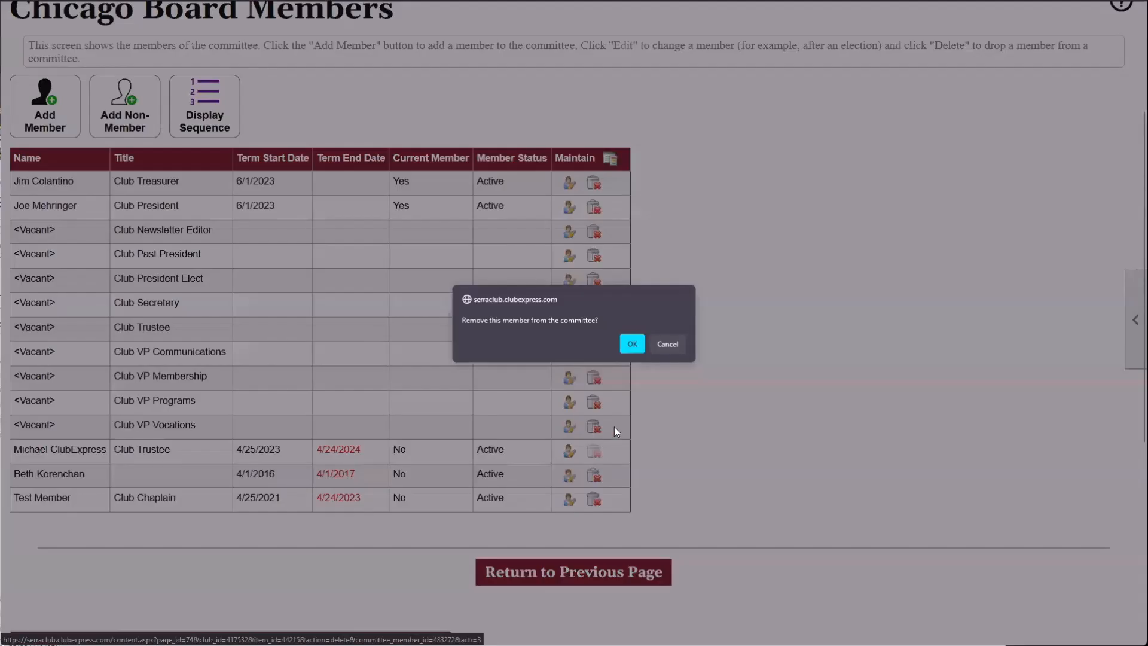
left_click(632, 344)
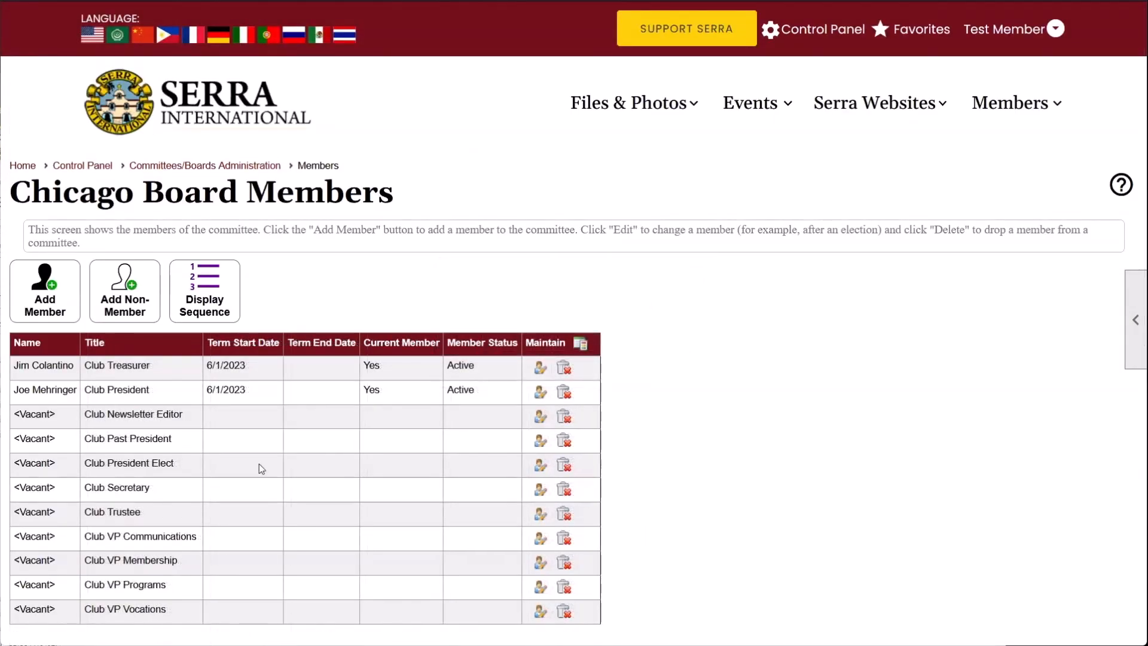